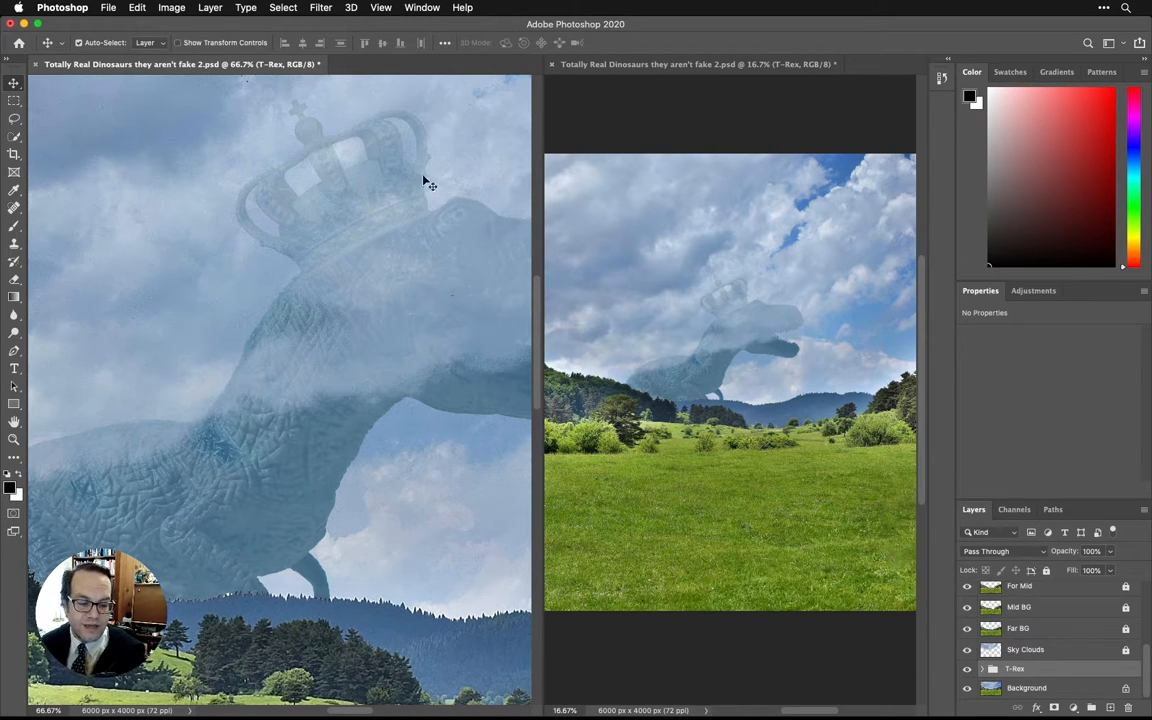
Expand the T-Rex layer group and convert the T-Rex image layer inside it to a Smart Object.
scroll(464, 330, down, 1)
scroll(870, 650, up, 5)
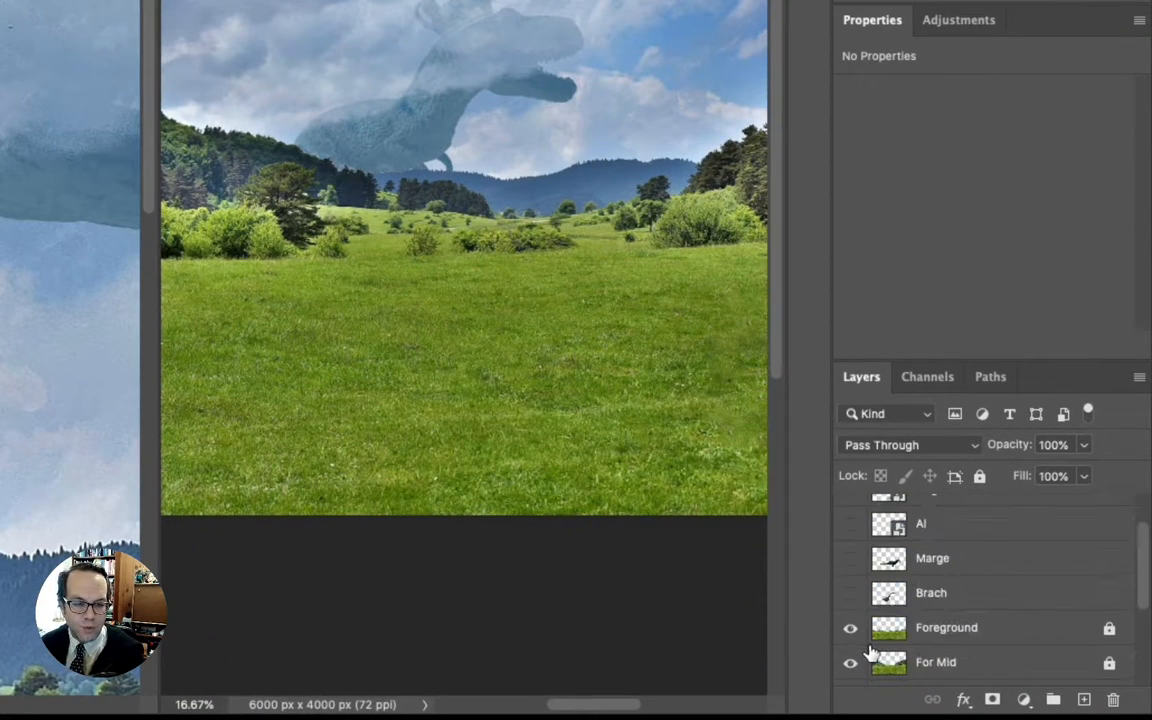
scroll(870, 651, down, 5)
click(875, 636)
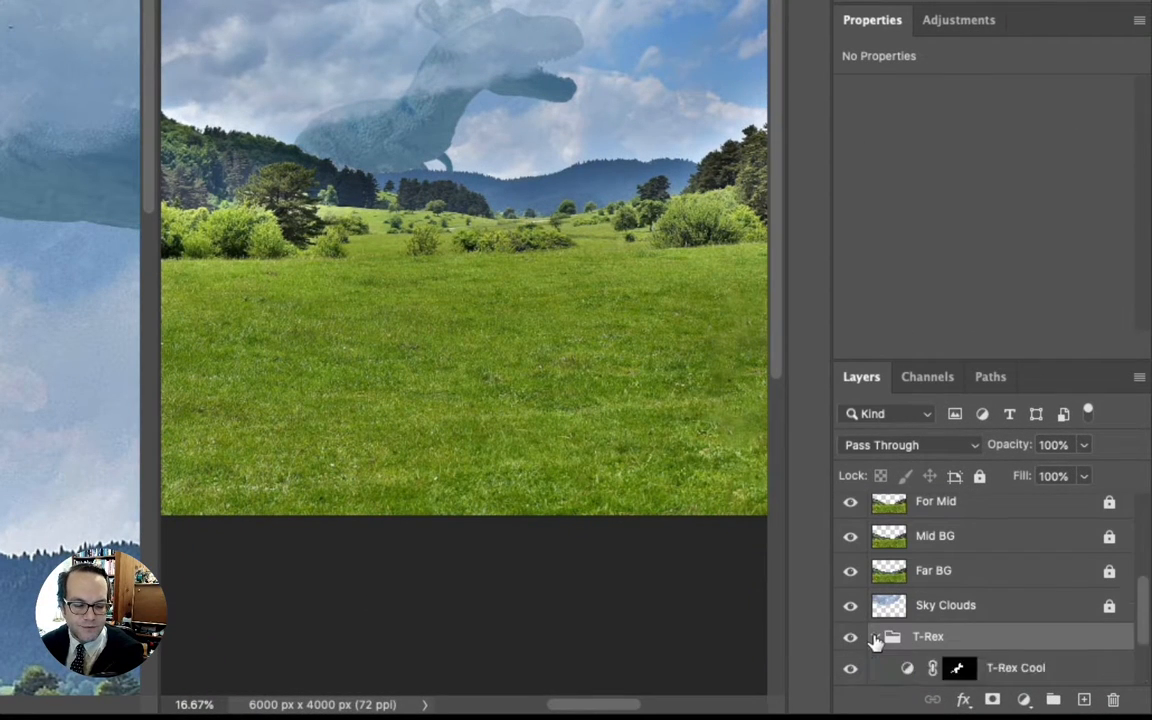
scroll(928, 633, down, 3)
click(907, 636)
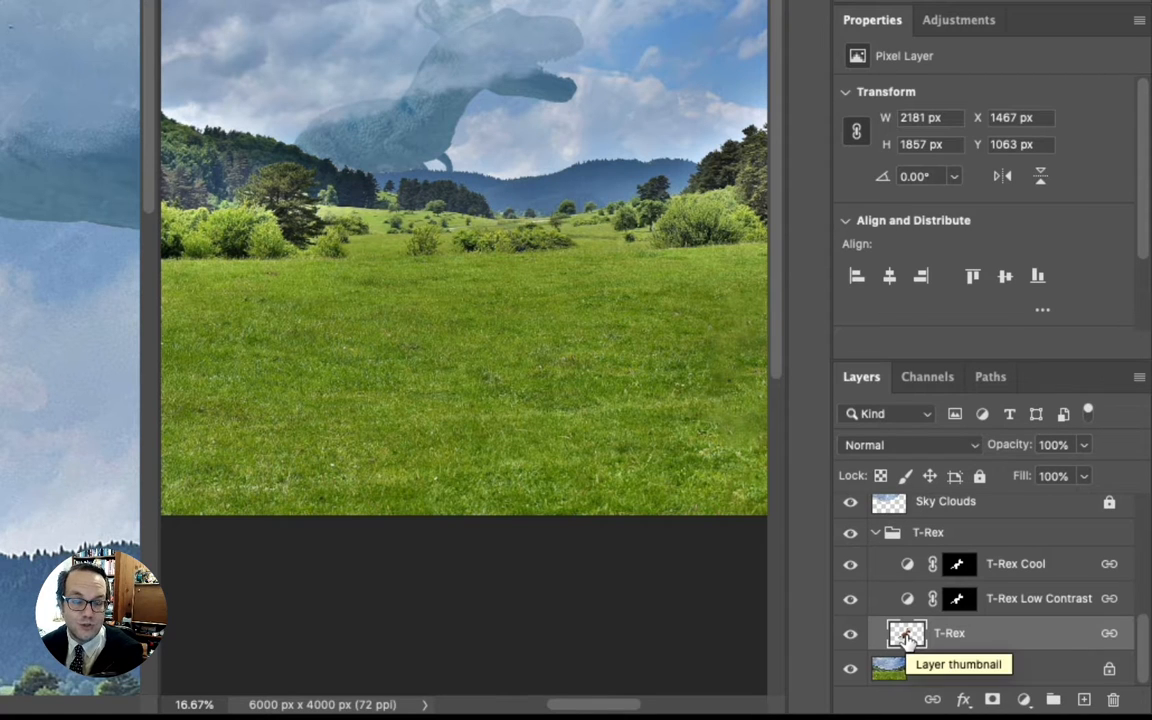
right_click(907, 636)
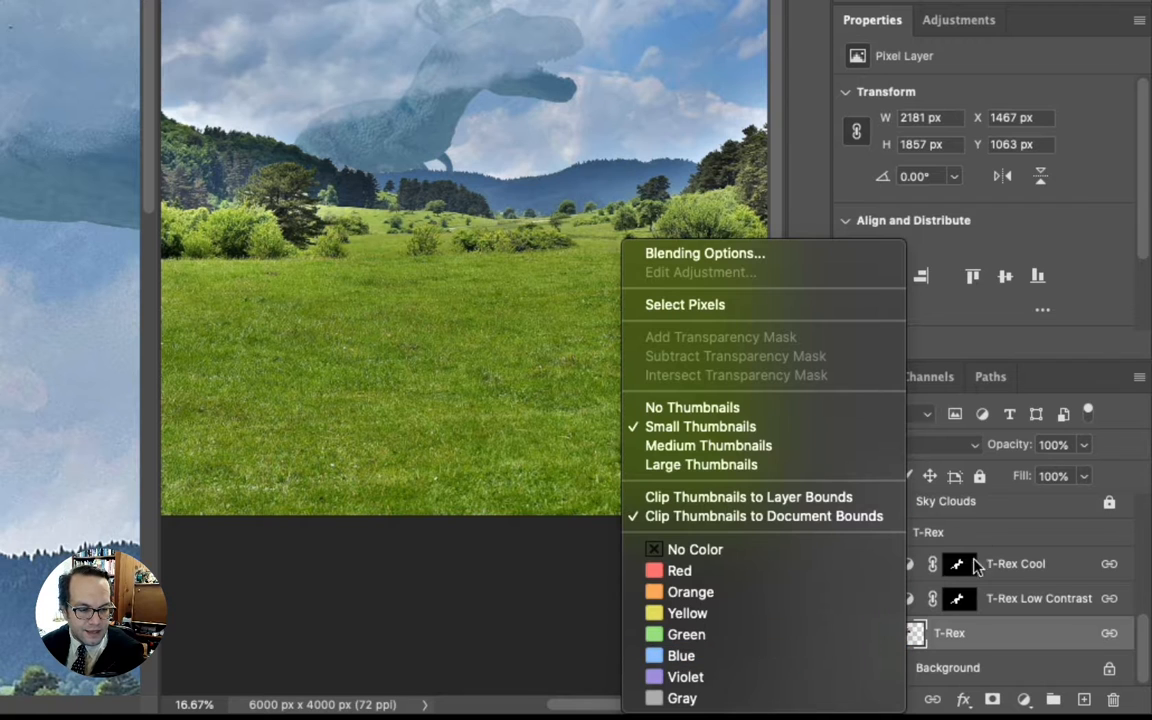
click(1000, 637)
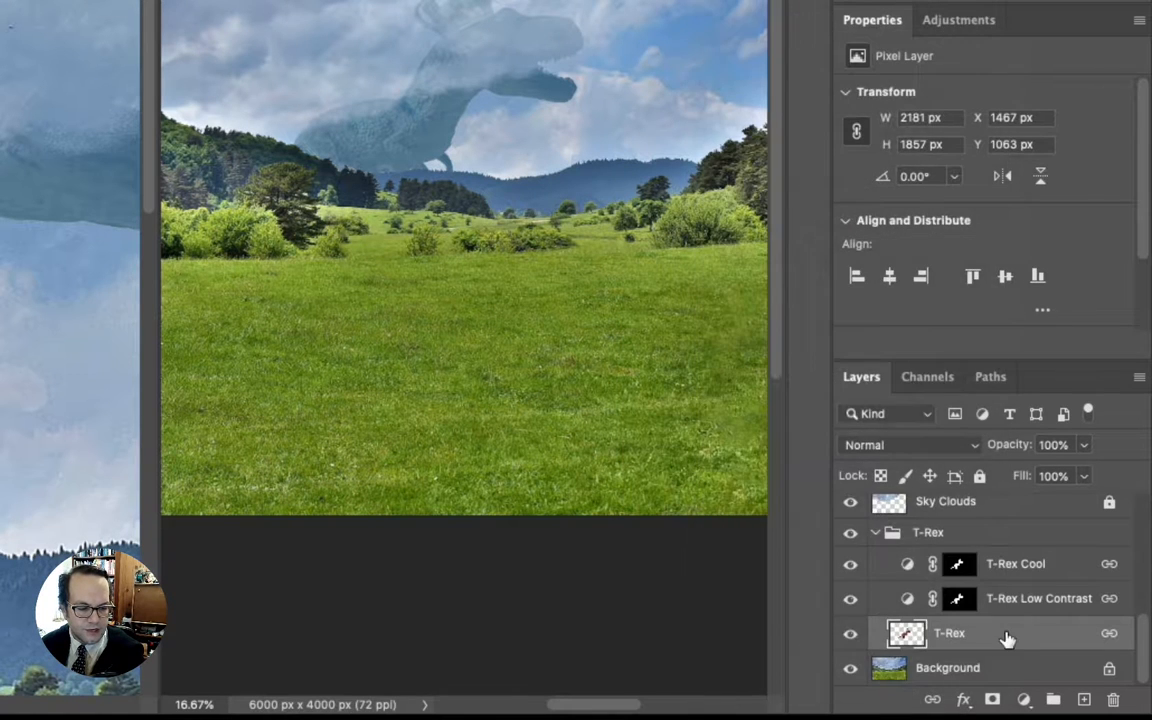
right_click(1007, 638)
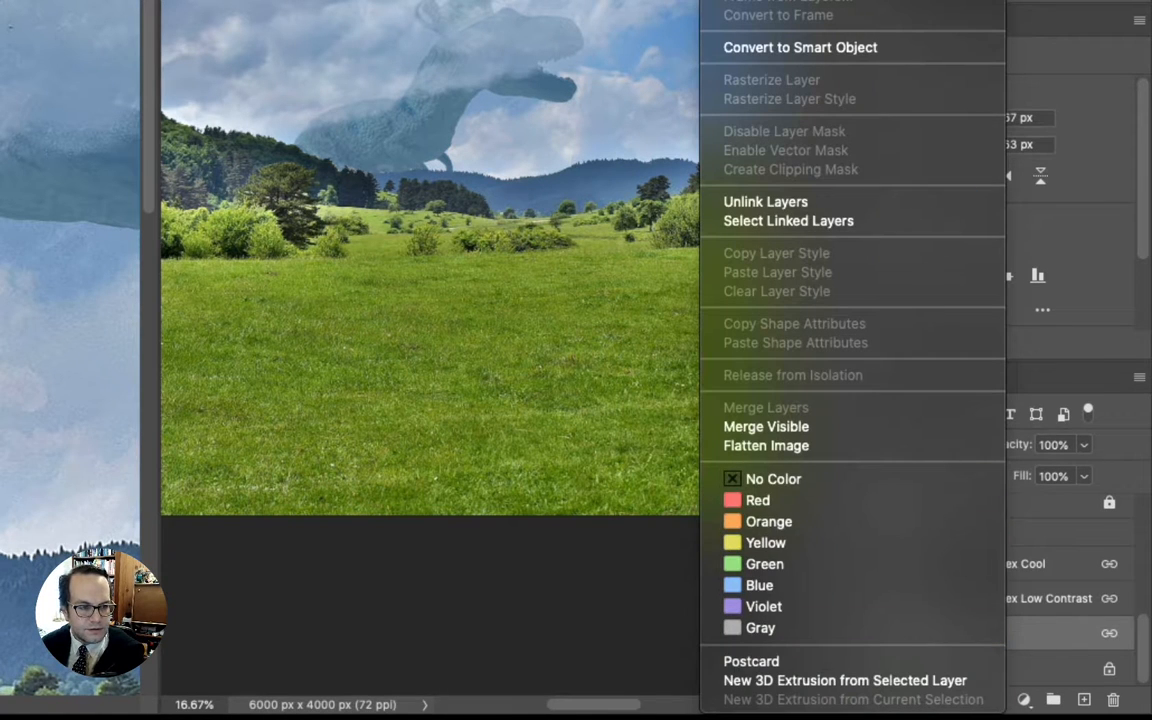
click(823, 48)
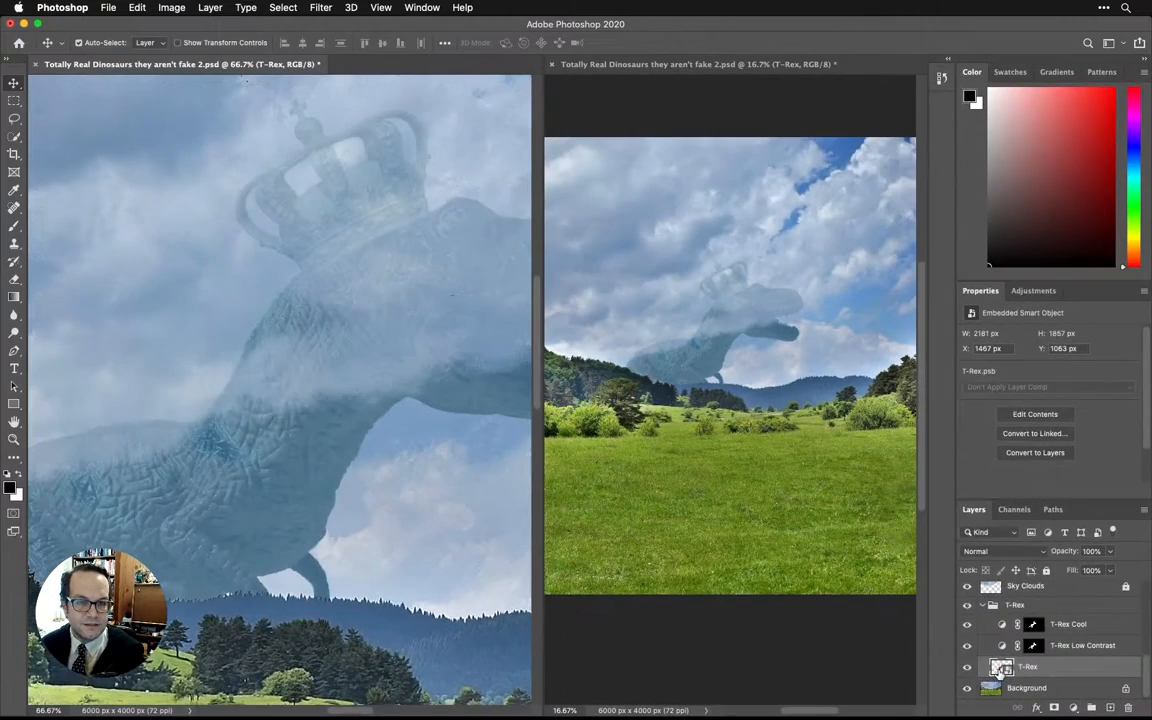
Open the T-Rex Smart Object's contents and paint a short black stroke on the dinosaur with a 25 px brush.
double_click(1001, 669)
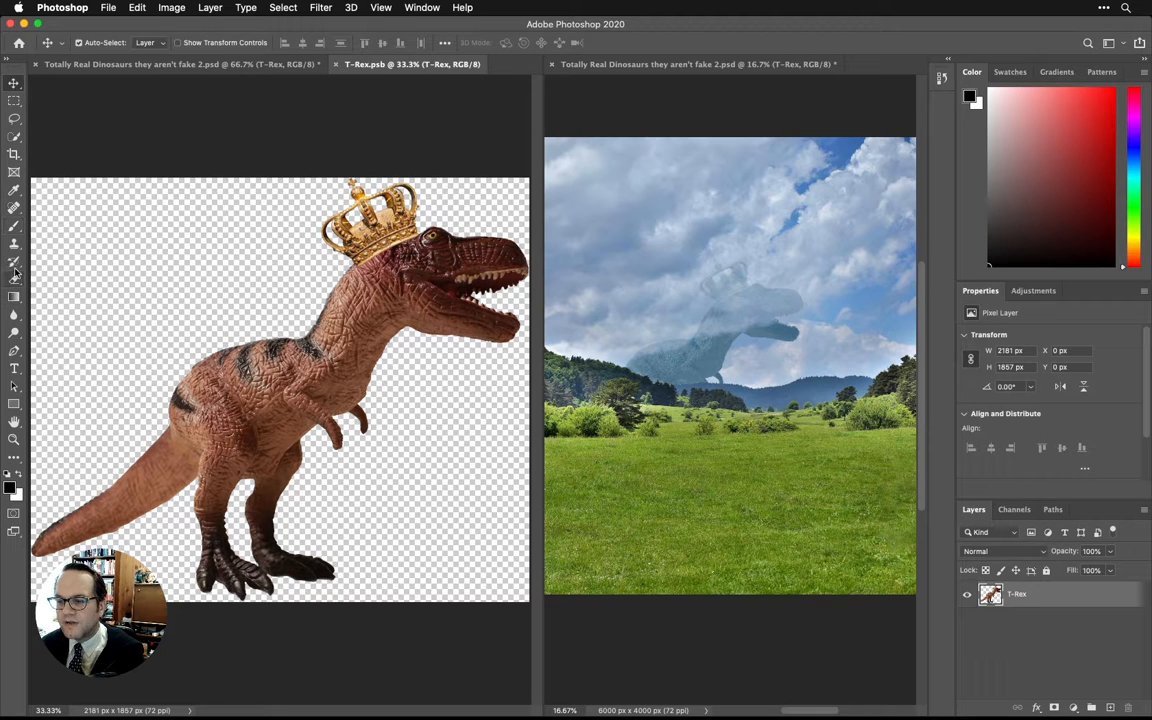
click(14, 226)
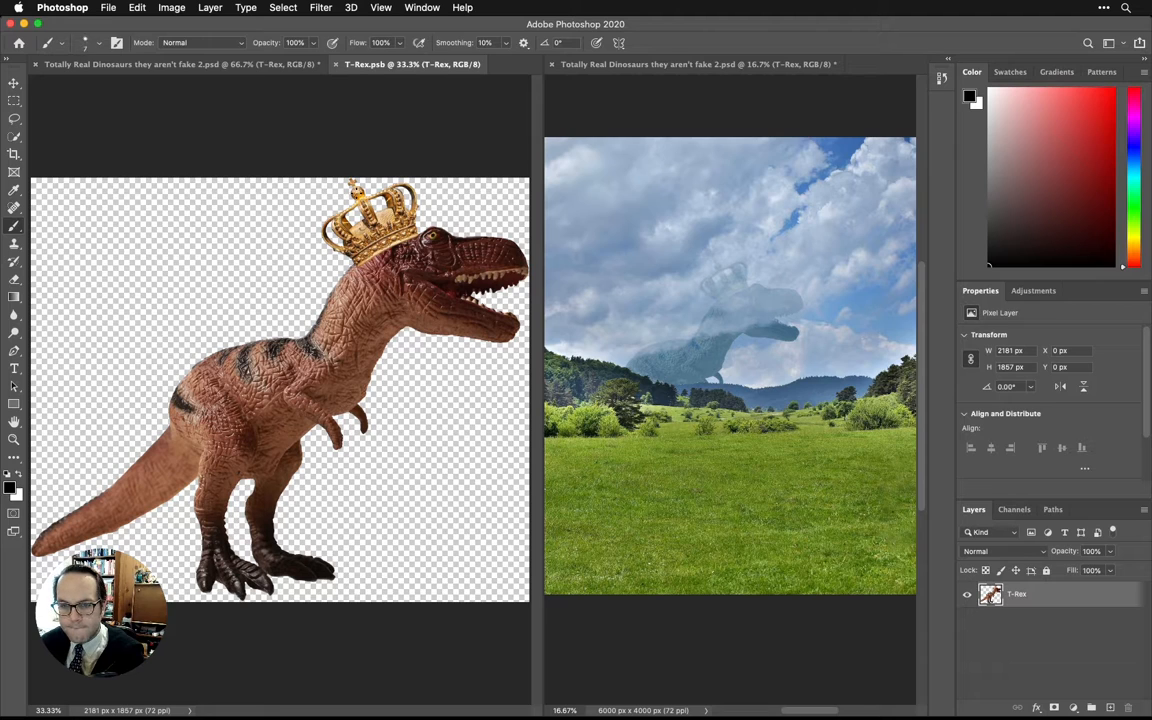
key(bracketright)
key(bracketright)
key(bracketright)
key(bracketright)
key(bracketright)
key(bracketright)
key(bracketright)
key(bracketright)
key(bracketright)
key(bracketright)
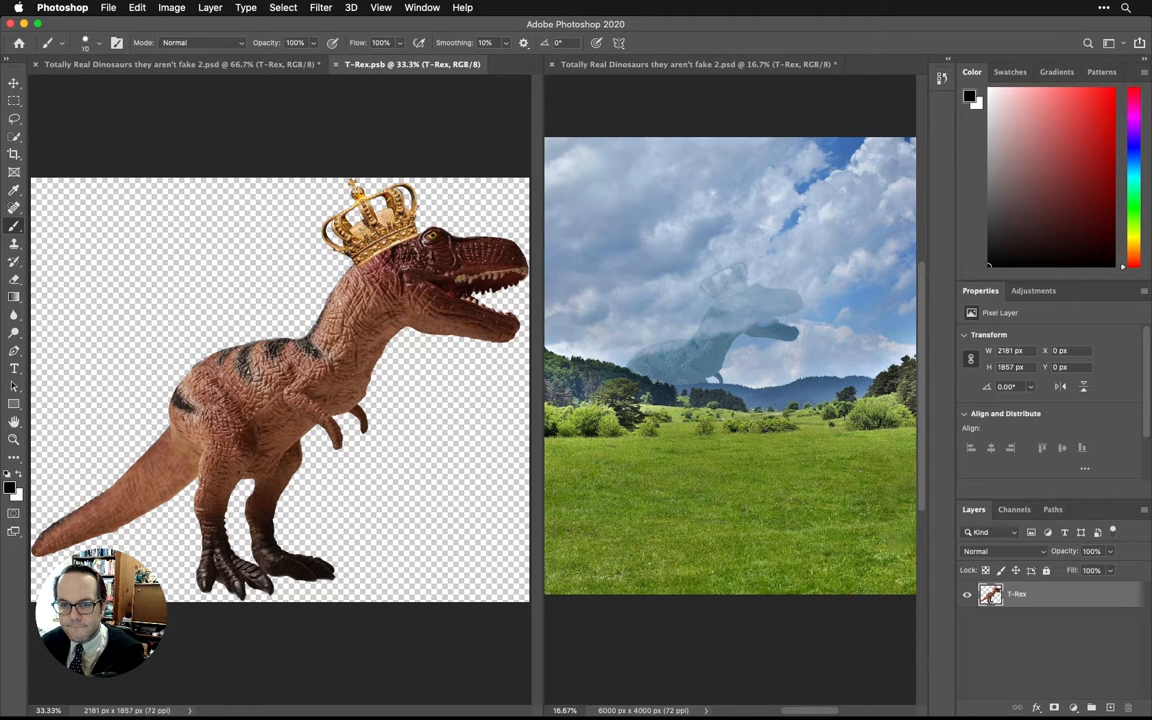
key(bracketleft)
drag(307, 341, 313, 351)
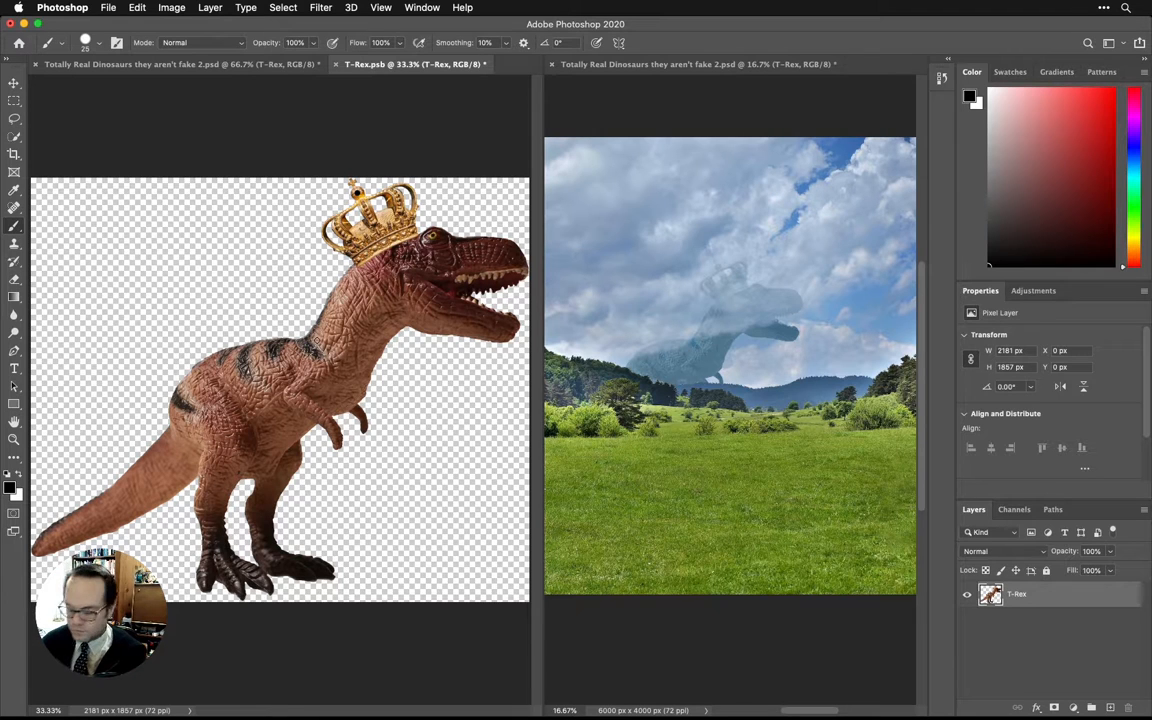
Save the edited T-Rex.psb contents, check the main composite, and close T-Rex.psb.
key(super+s)
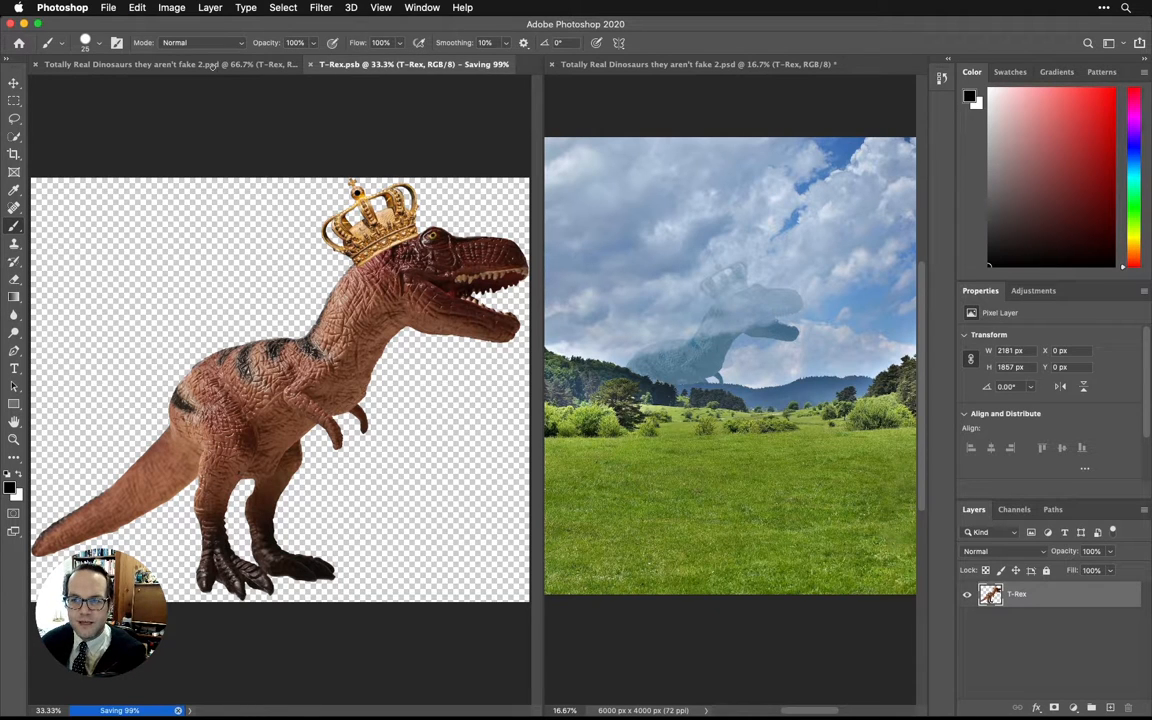
click(212, 66)
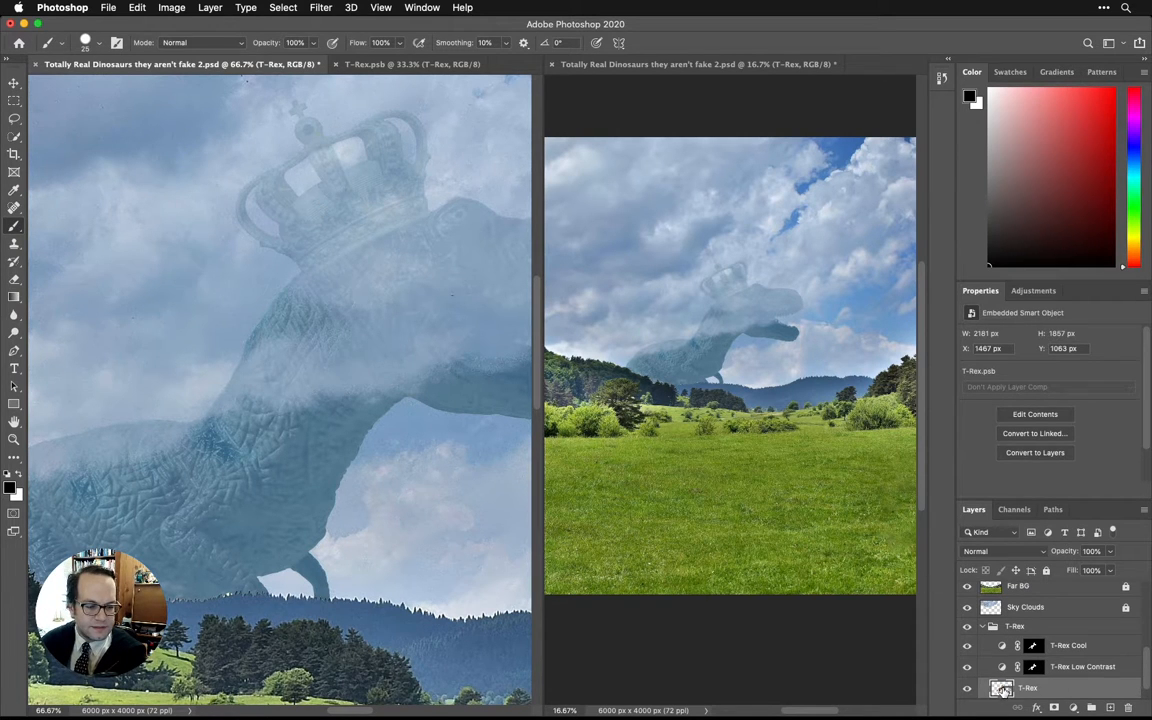
key(ctrl+Tab)
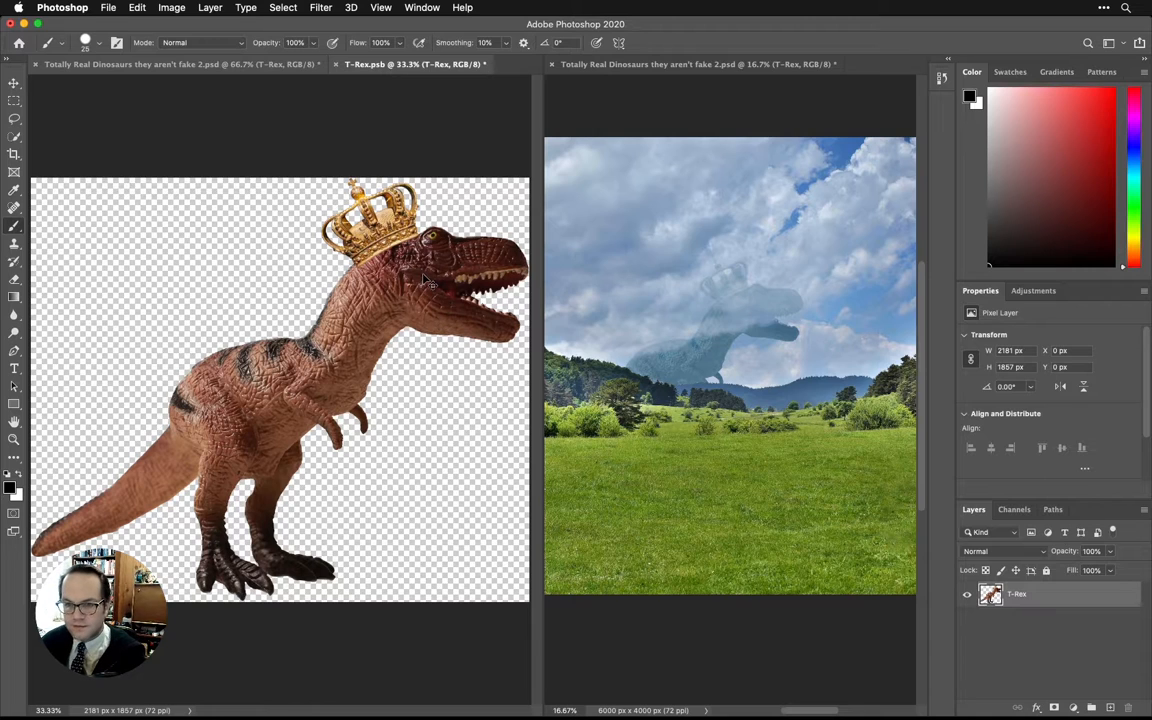
key(super+s)
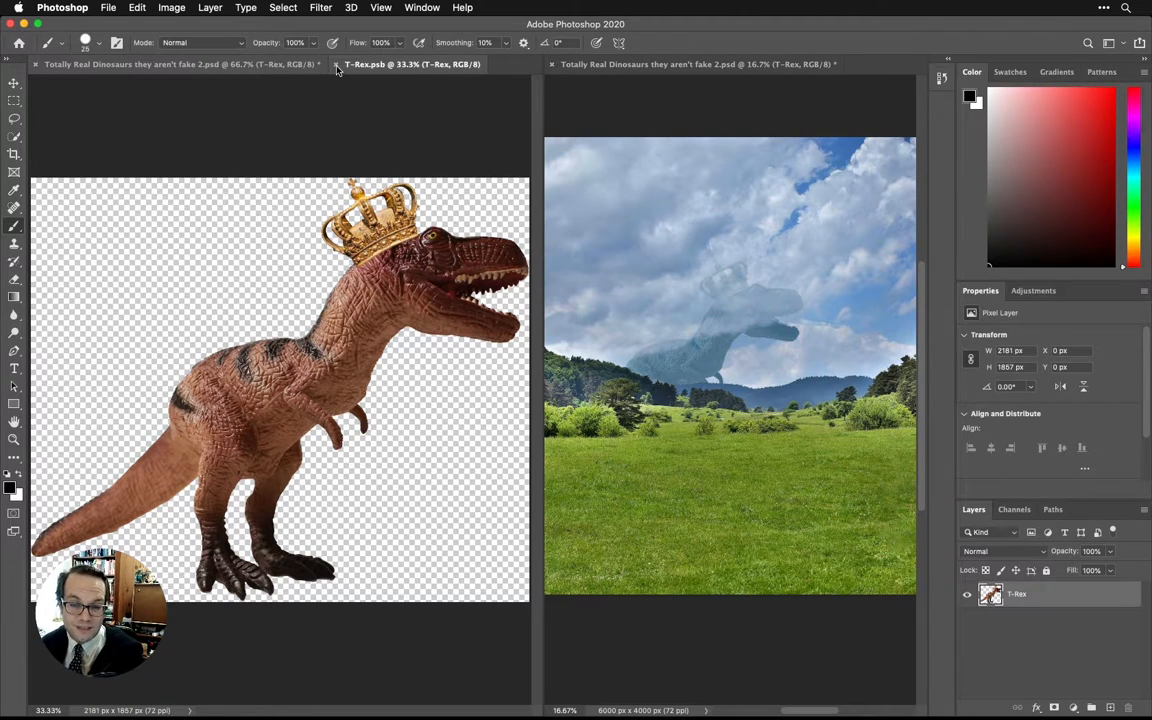
click(337, 65)
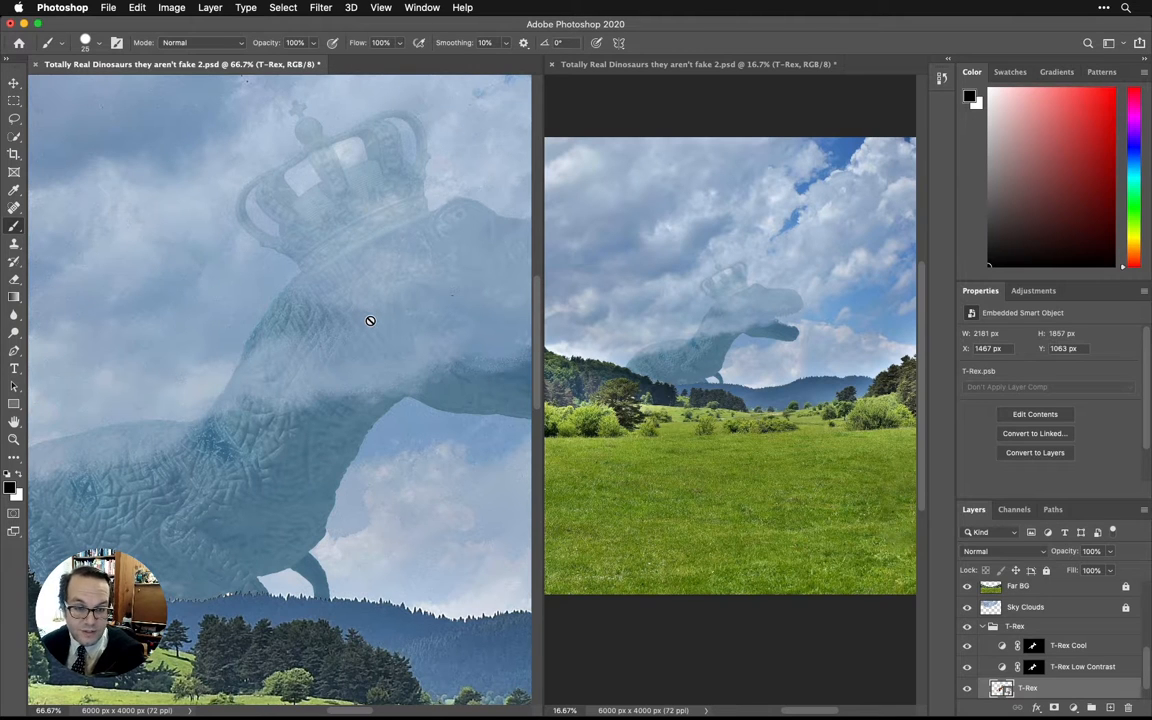
Start a Gaussian Blur on the T-Rex Smart Object with a radius of 4.1 pixels, keeping the dinosaur visible beside the dialog.
scroll(1048, 687, down, 1)
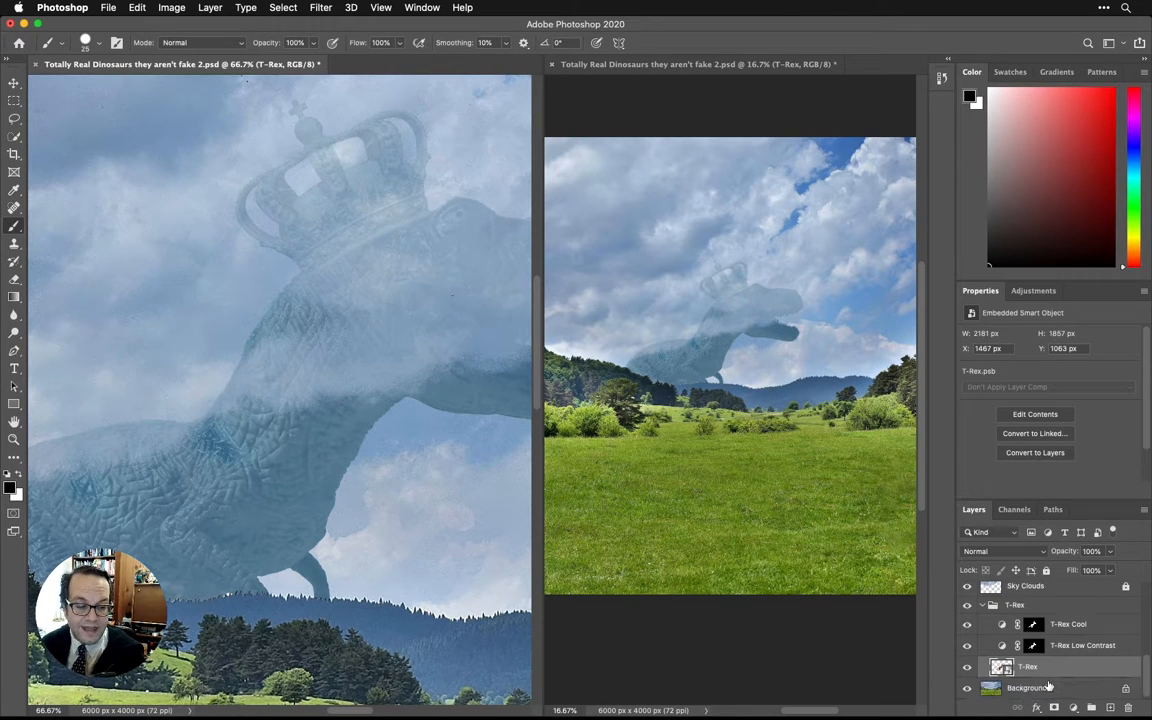
click(320, 7)
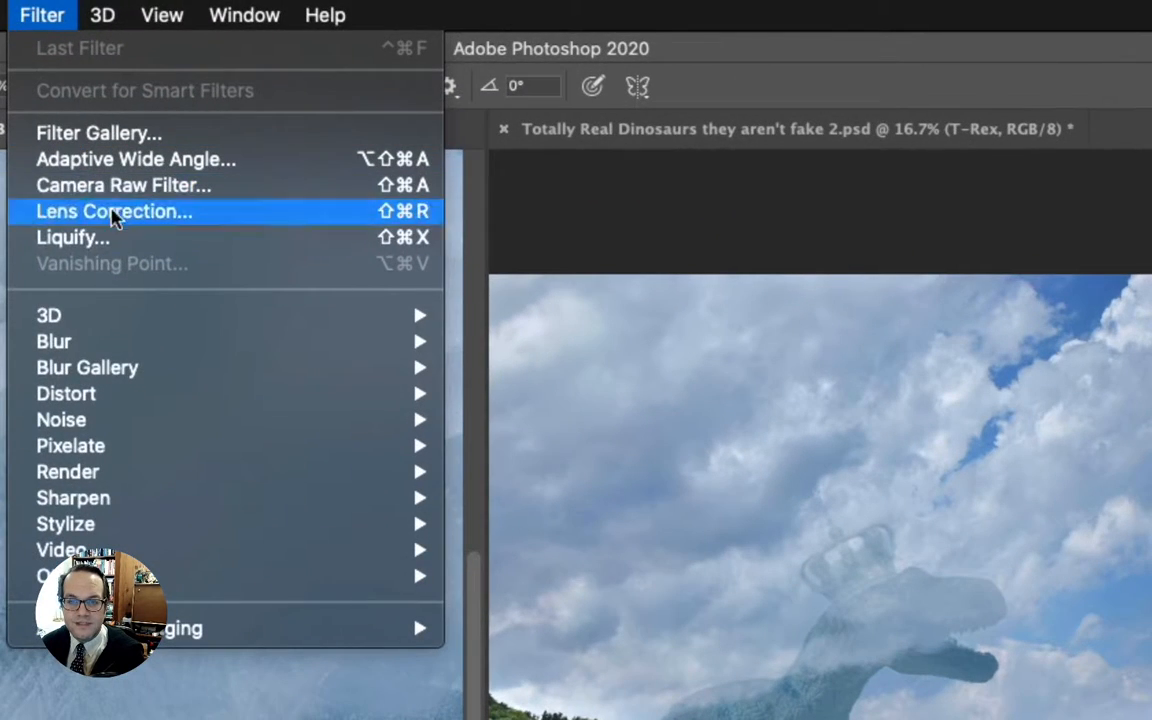
mouse_move(115, 345)
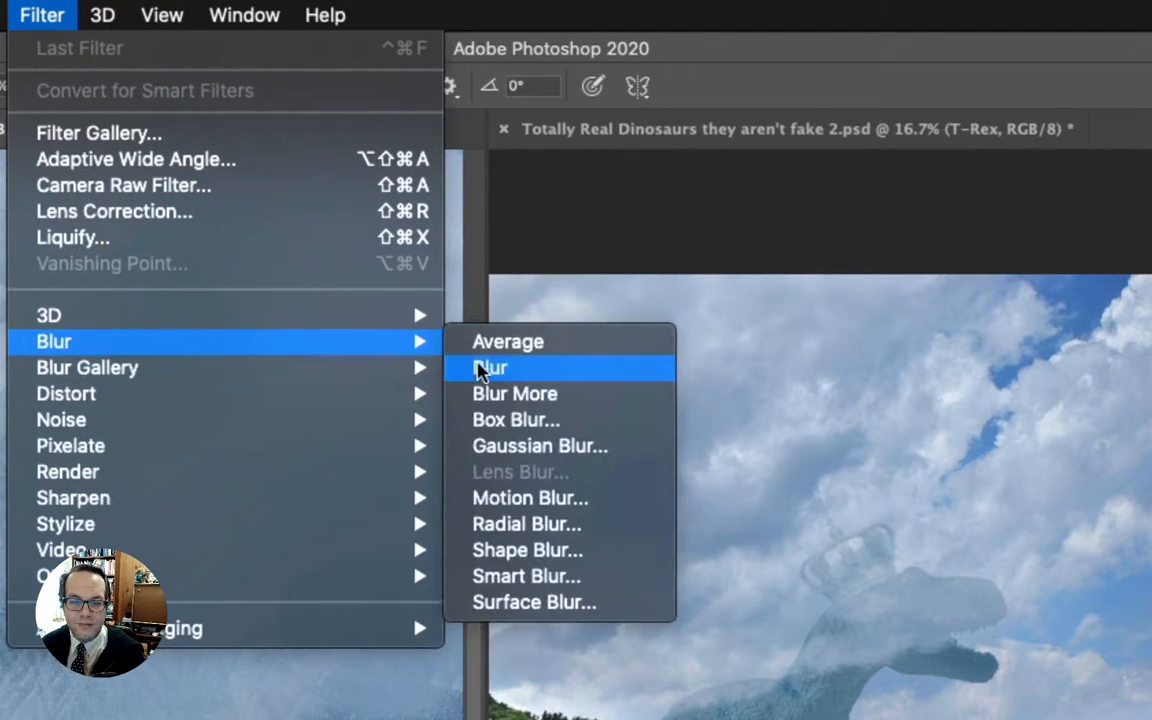
click(516, 446)
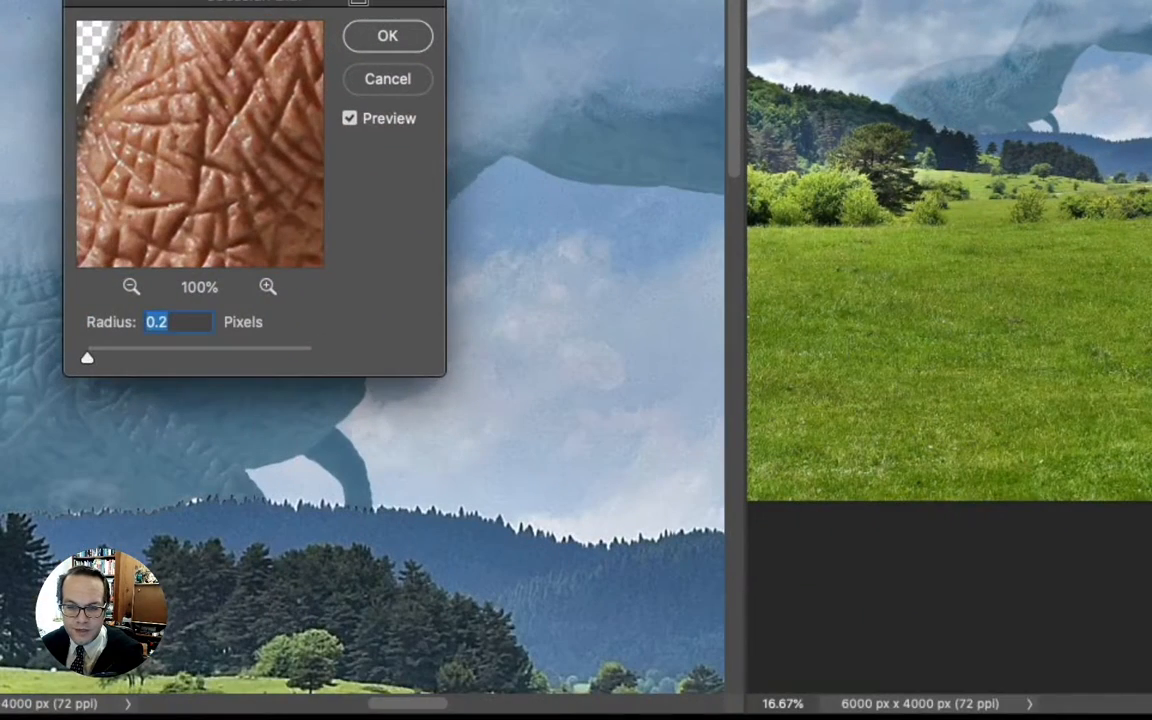
drag(322, 3, 869, 0)
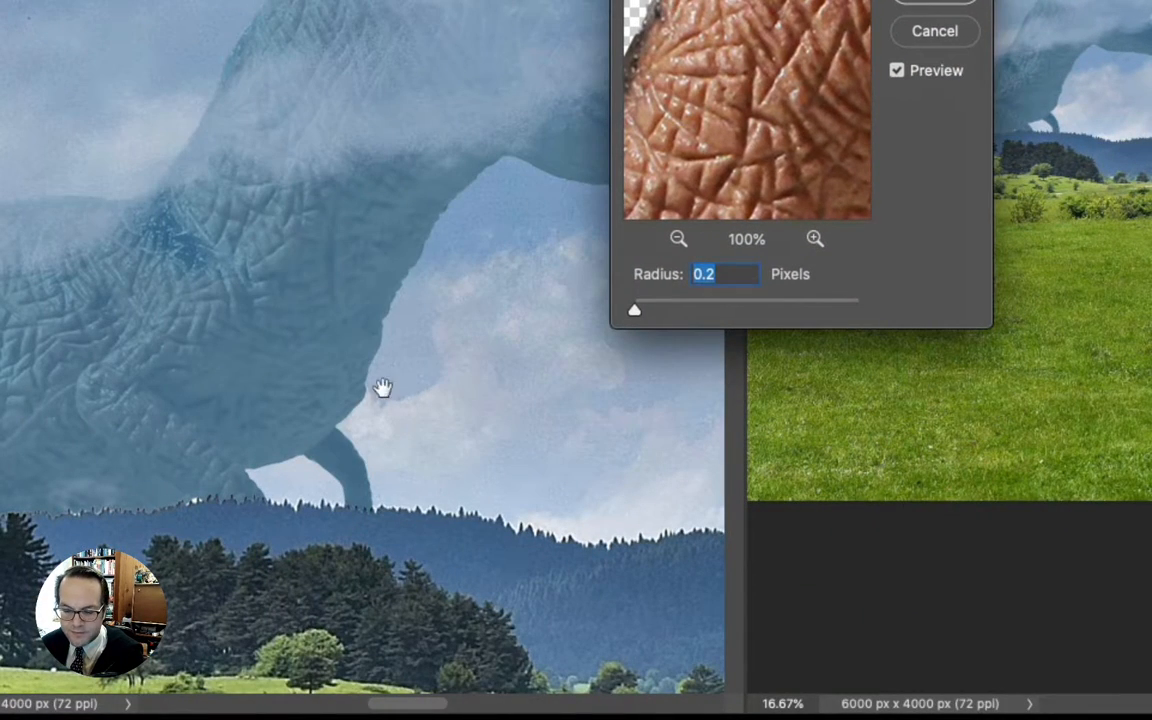
drag(760, 0, 837, 309)
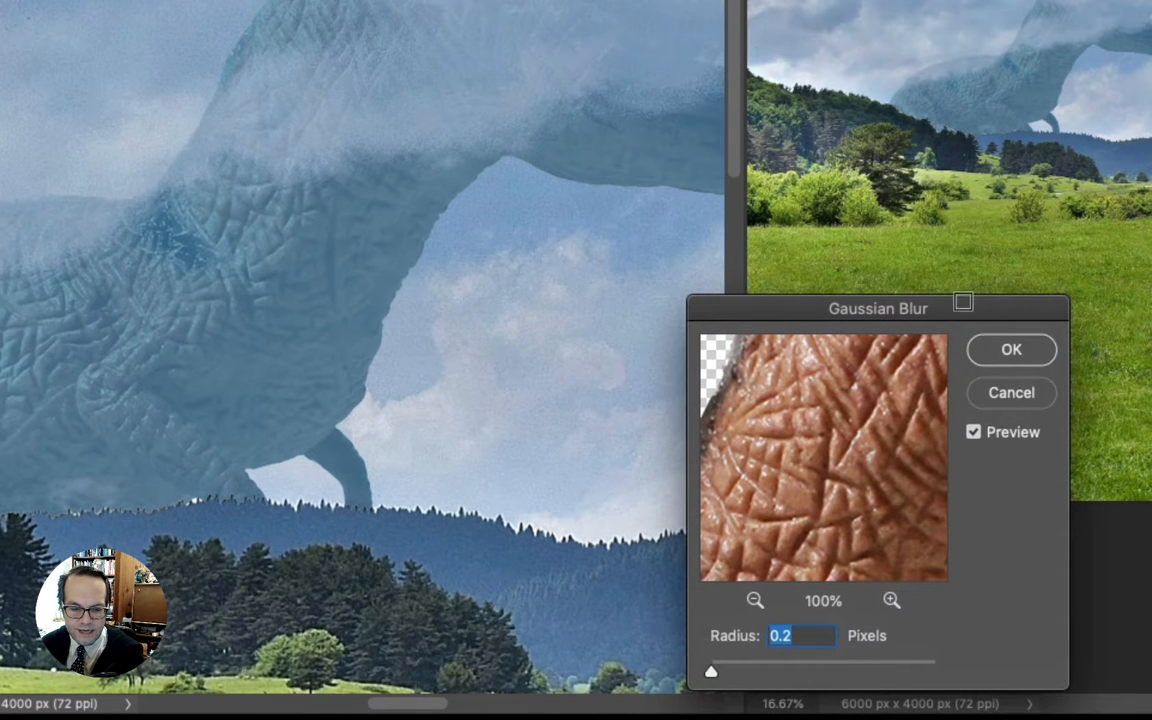
drag(960, 304, 956, 298)
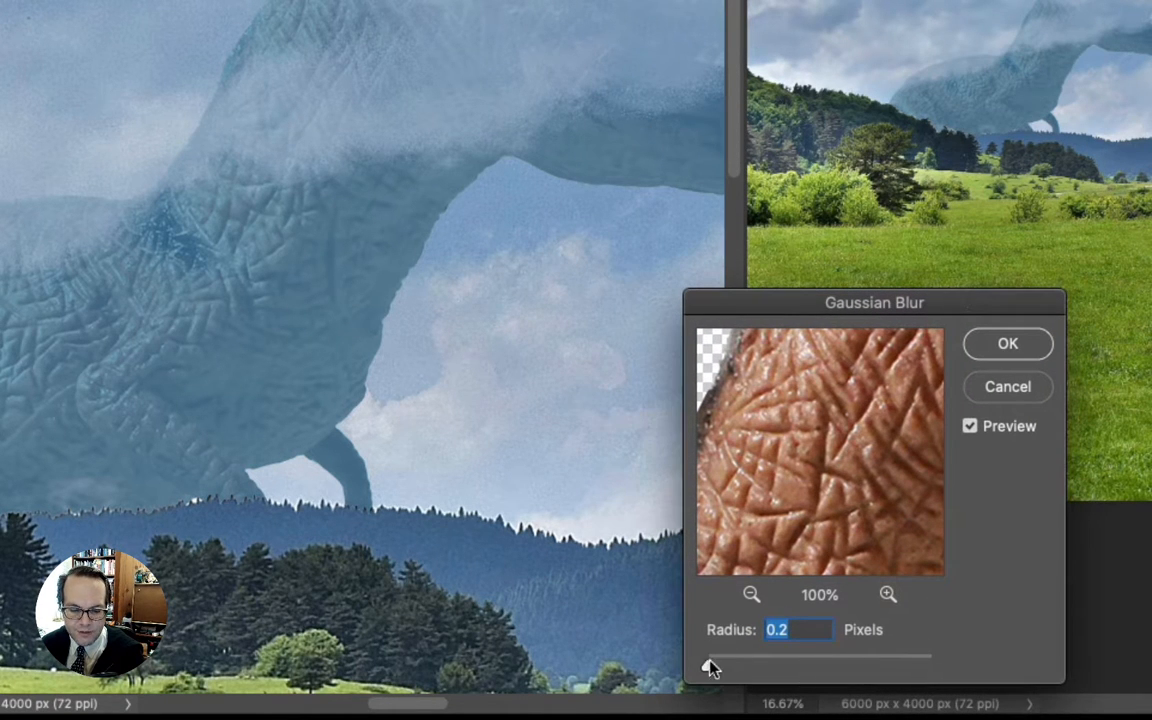
drag(711, 668, 758, 672)
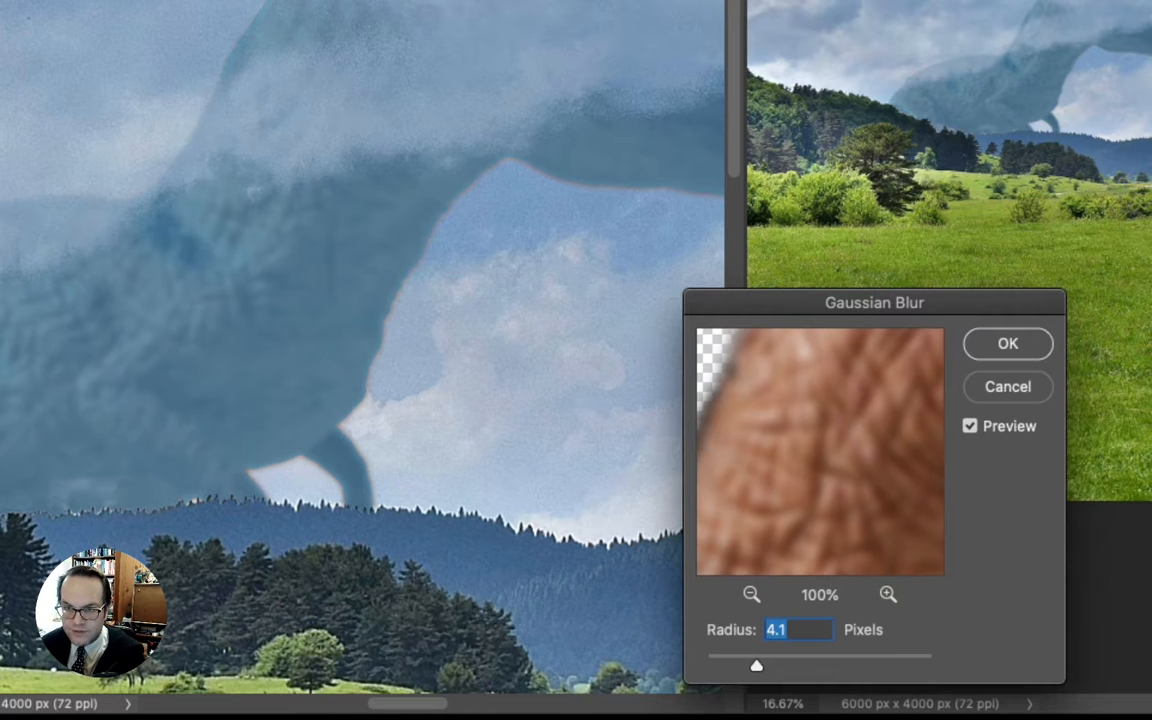
Try a 26.1 pixel blur radius while inspecting the dinosaur's edges, and apply the Gaussian Blur at 4.0 pixels.
key(super+plus)
key(super+plus)
key(super+plus)
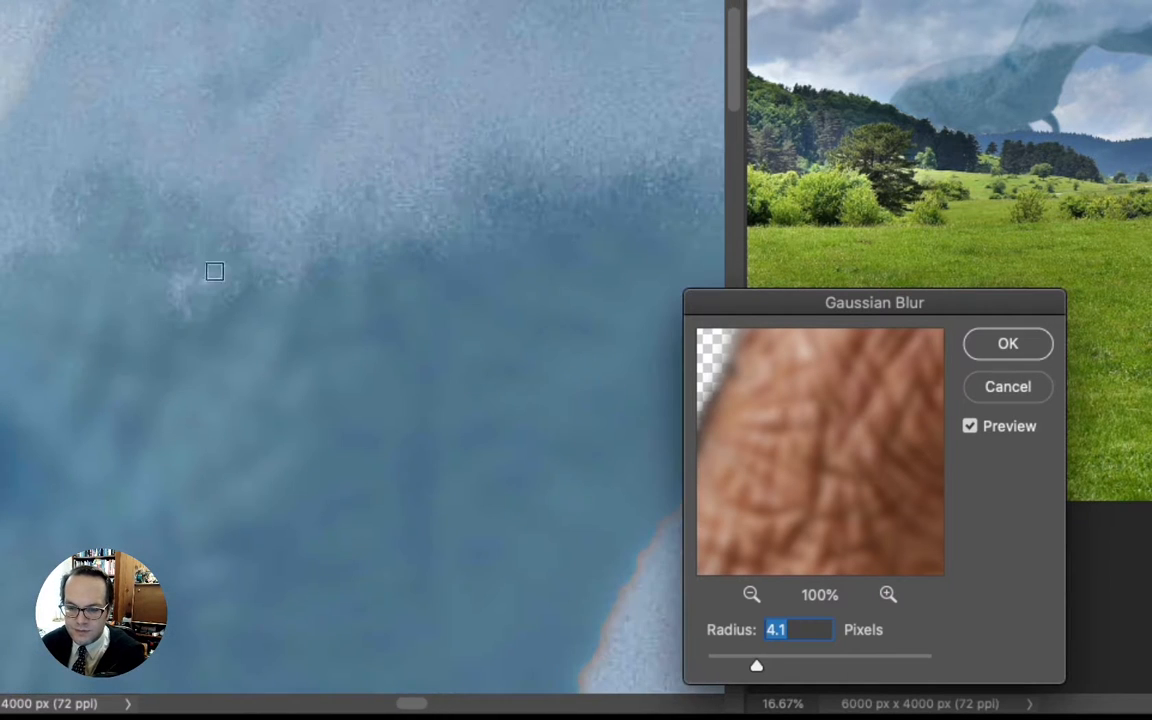
drag(214, 408, 256, 2)
drag(5, 198, 398, 2)
drag(145, 108, 62, 97)
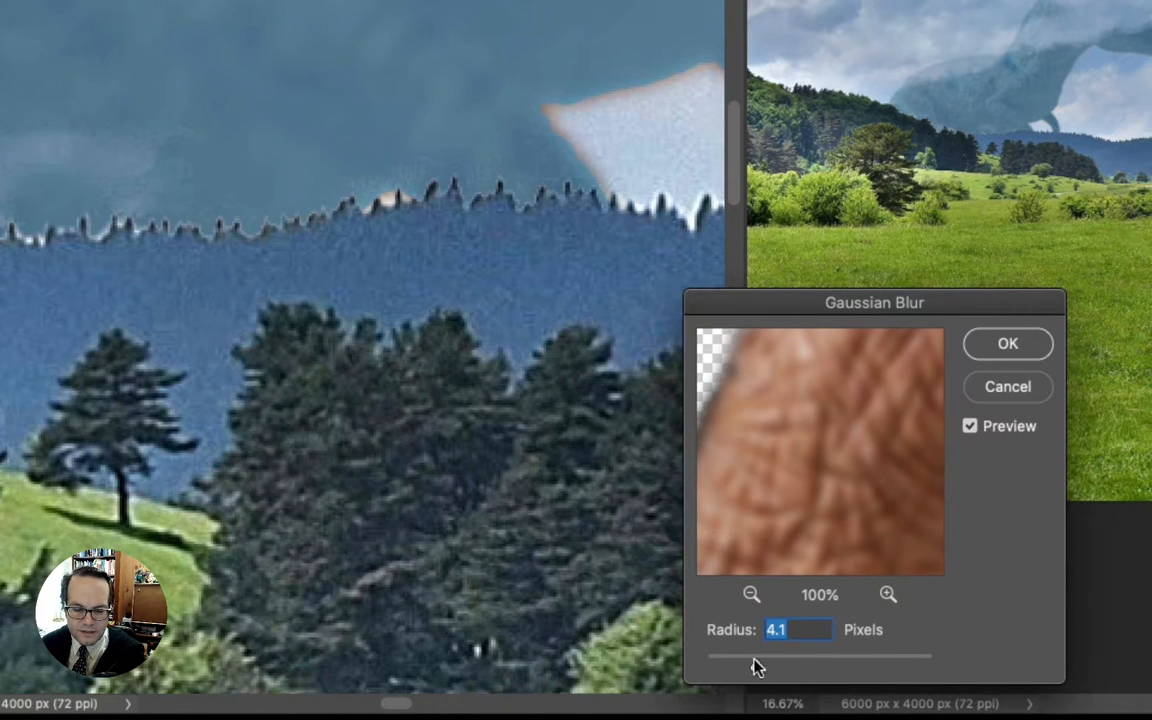
drag(800, 669, 810, 671)
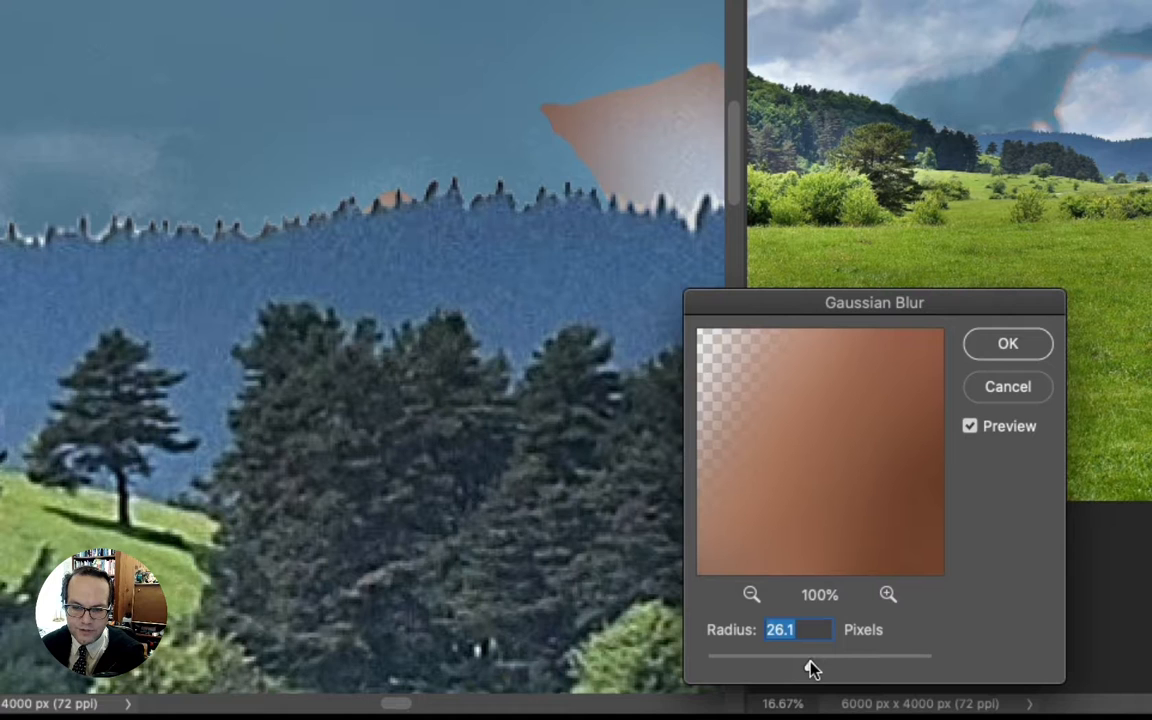
drag(810, 671, 752, 671)
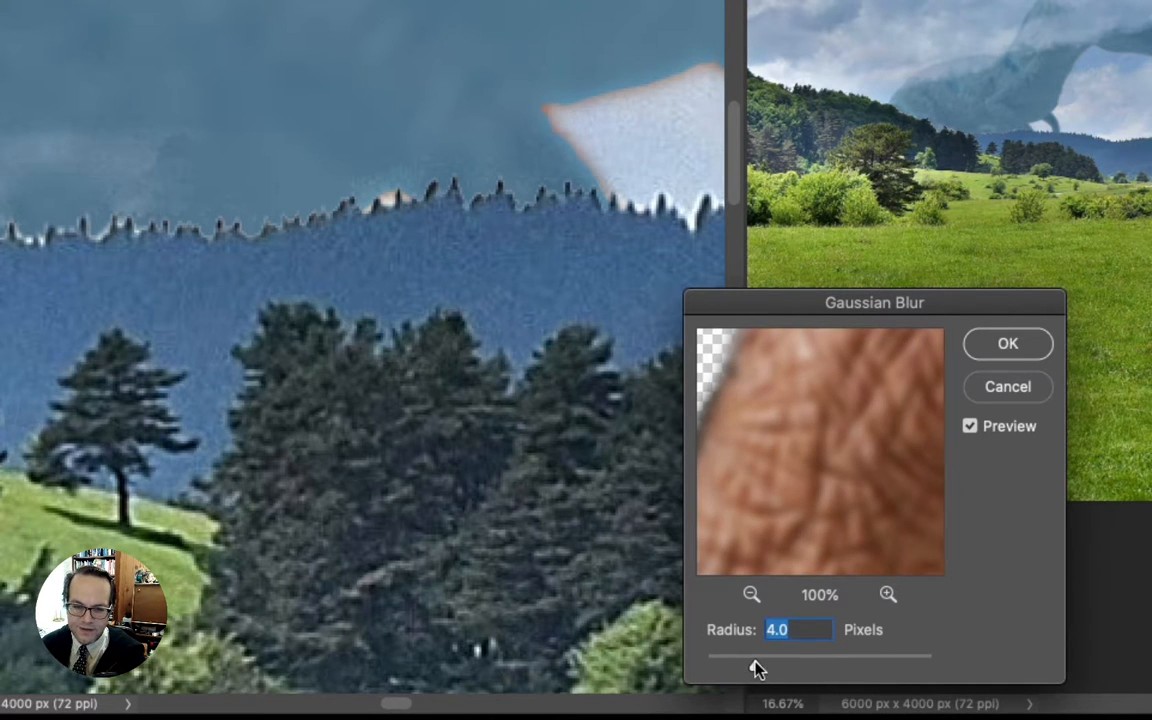
click(1007, 344)
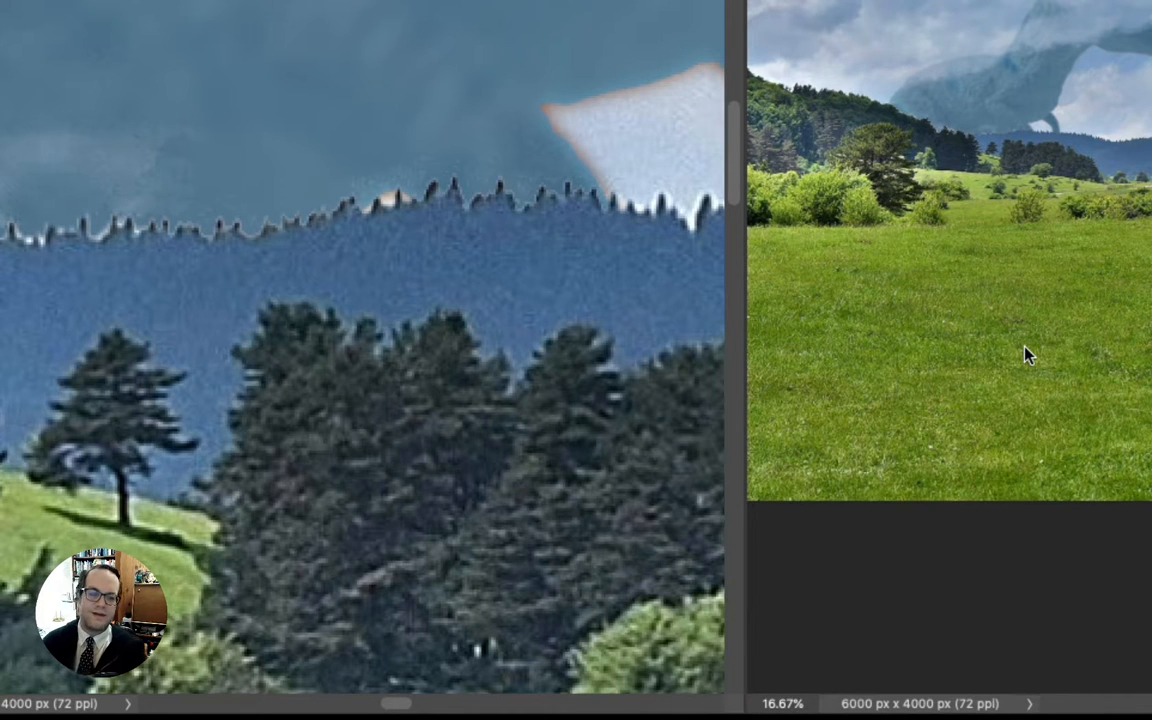
Examine the blurred T-Rex in the whole scene and close up along its leg and belly edges.
key(super+minus)
key(super+minus)
key(super+minus)
key(super+minus)
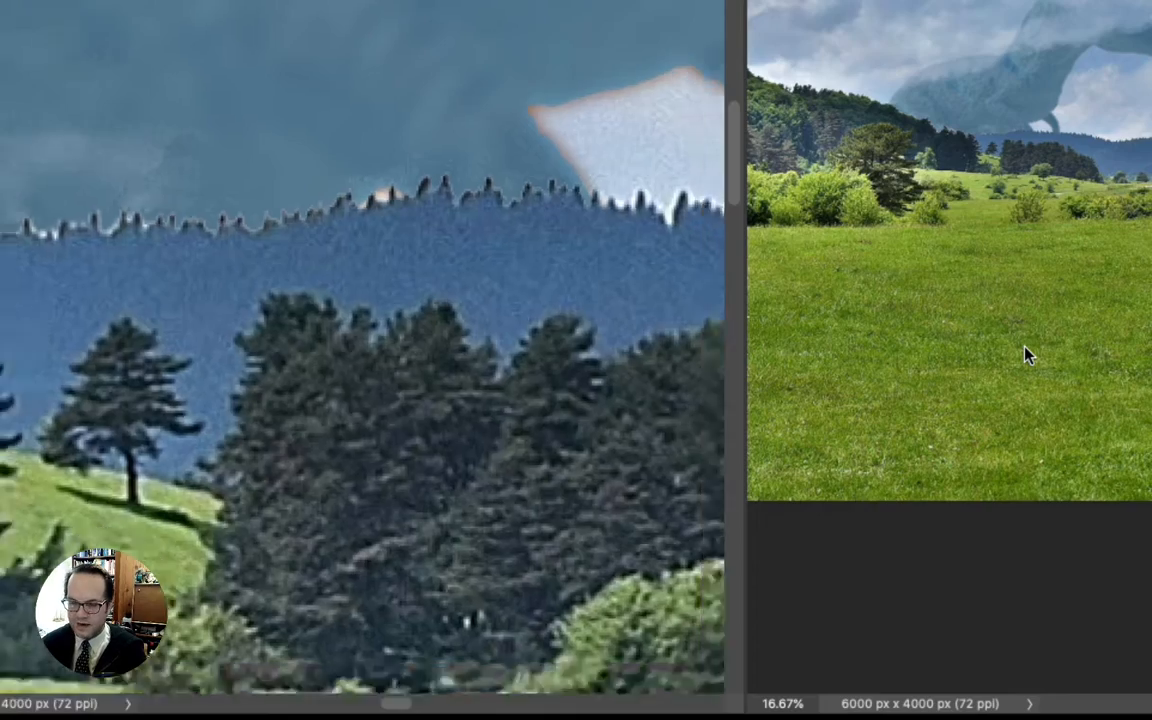
key(super+minus)
key(super+minus)
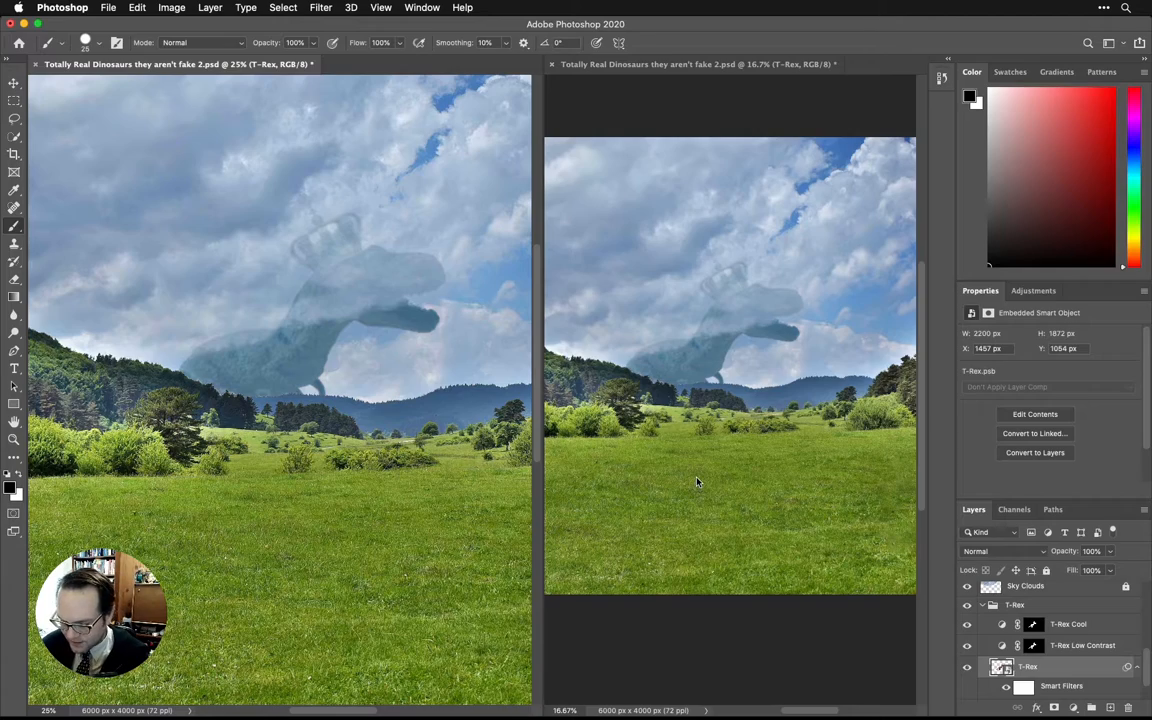
key(super+plus)
key(super+plus)
key(super+equal)
key(super+equal)
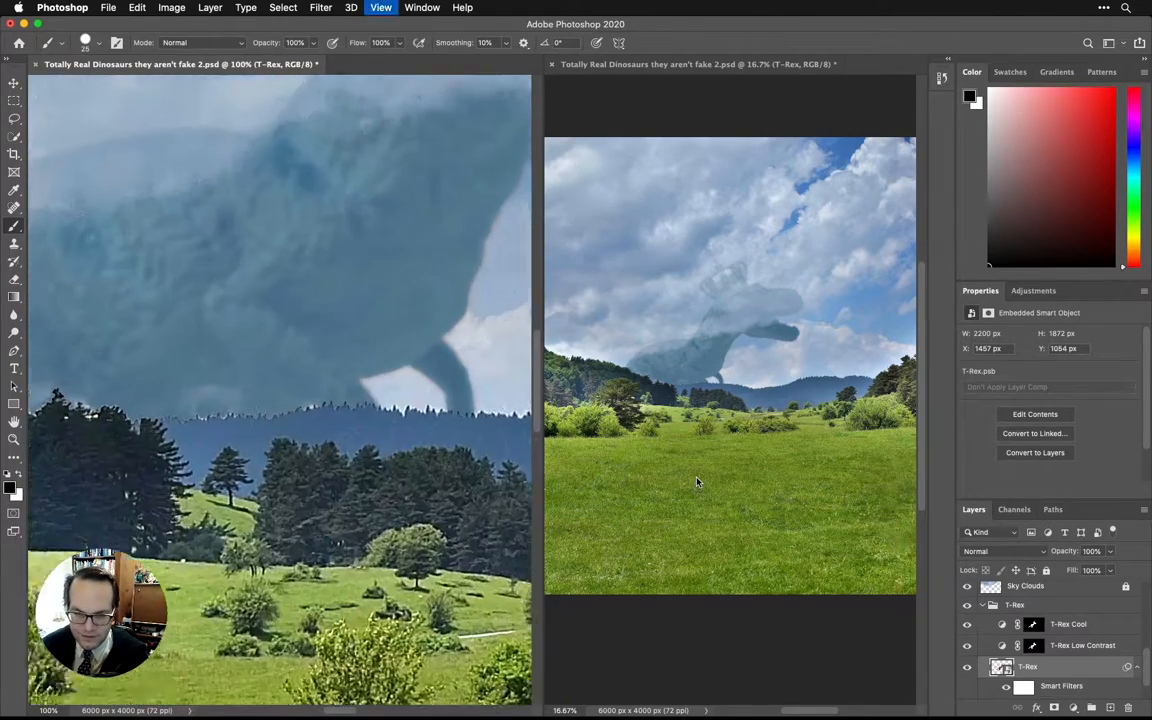
mouse_move(458, 350)
mouse_down()
mouse_move(327, 360)
mouse_move(340, 350)
mouse_up()
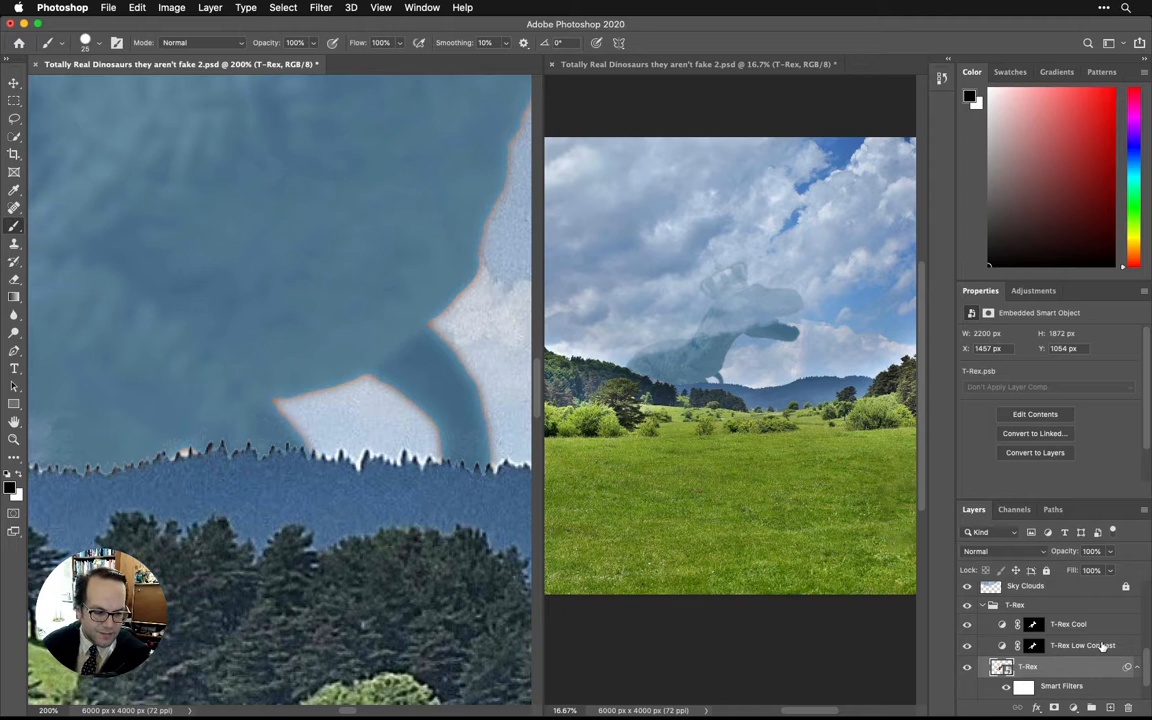
Feather the T-Rex Low Contrast layer mask to 3.7 px, temporarily hiding T-Rex Cool to compare the edges.
click(1062, 647)
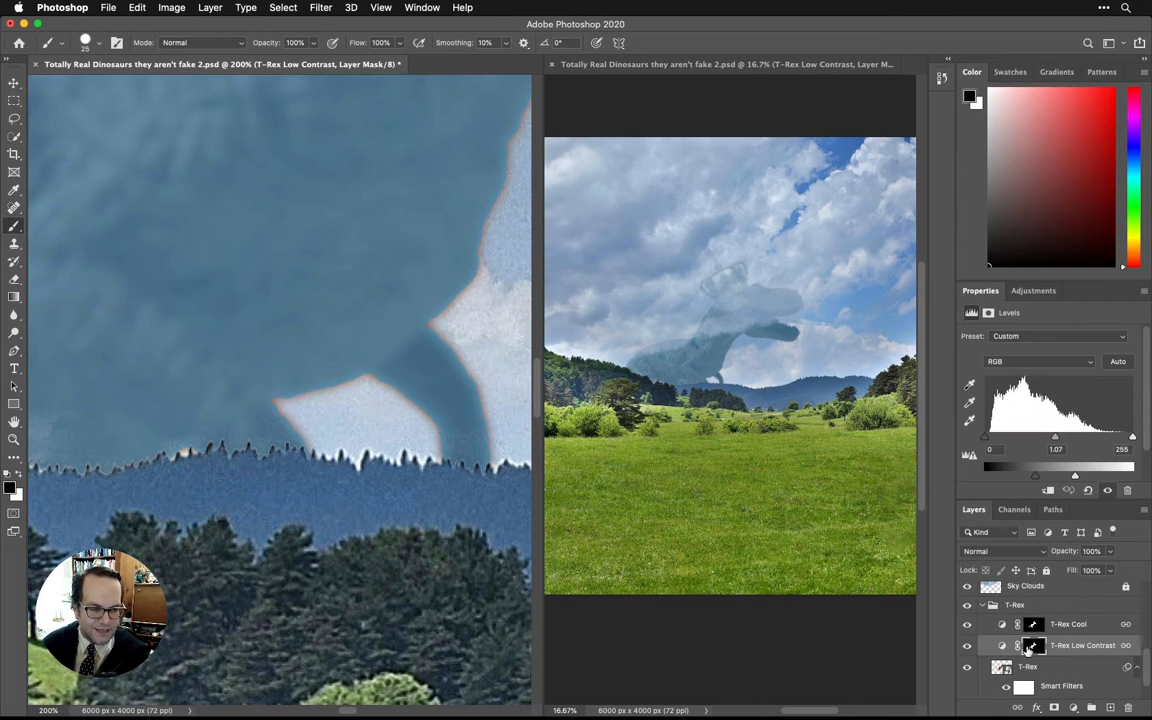
click(1035, 648)
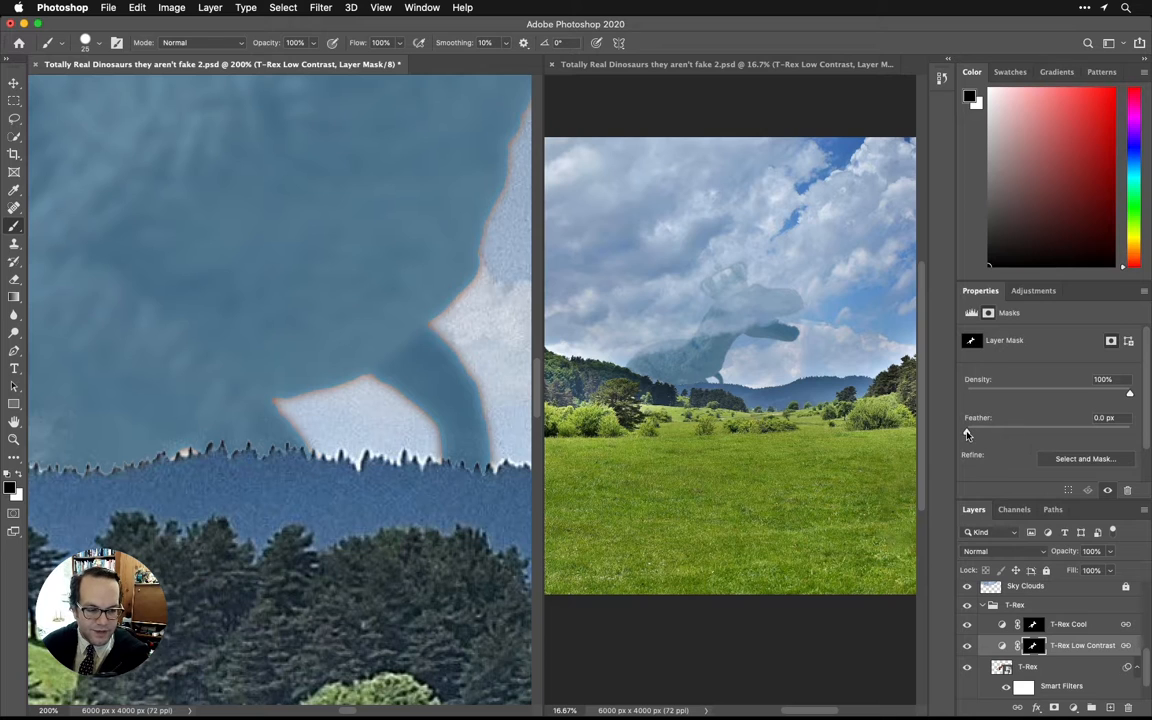
click(967, 625)
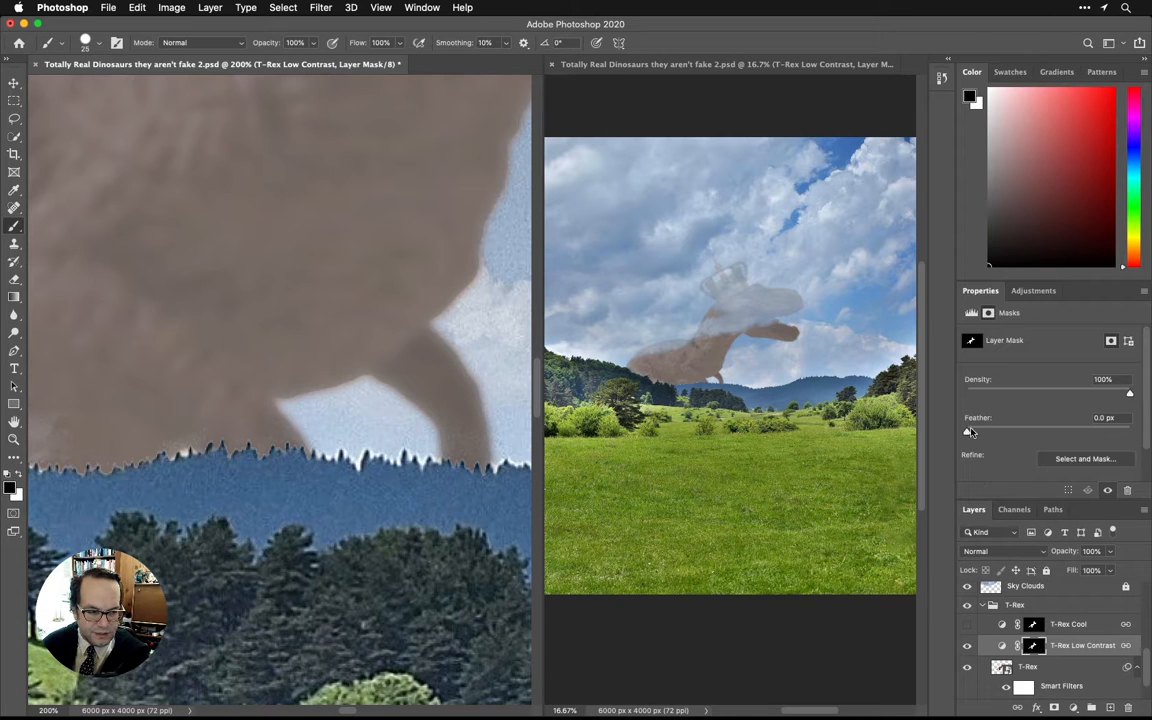
drag(967, 432, 1004, 432)
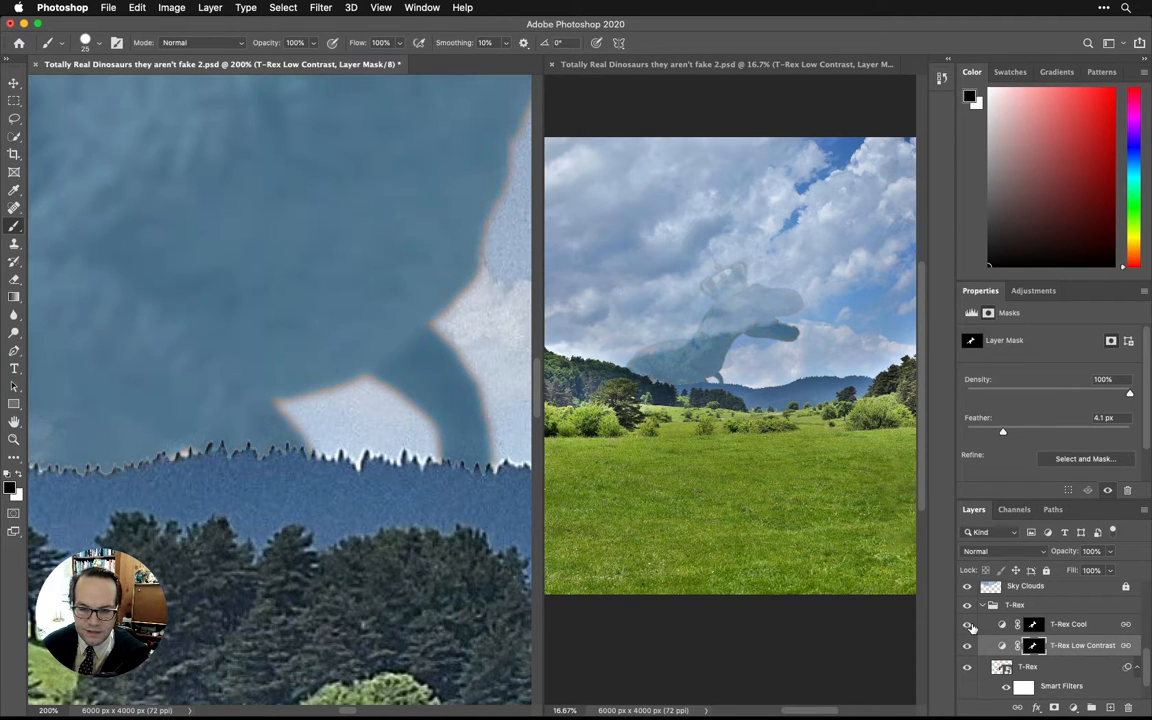
mouse_move(1004, 433)
mouse_down()
mouse_move(1023, 434)
mouse_move(990, 431)
mouse_up()
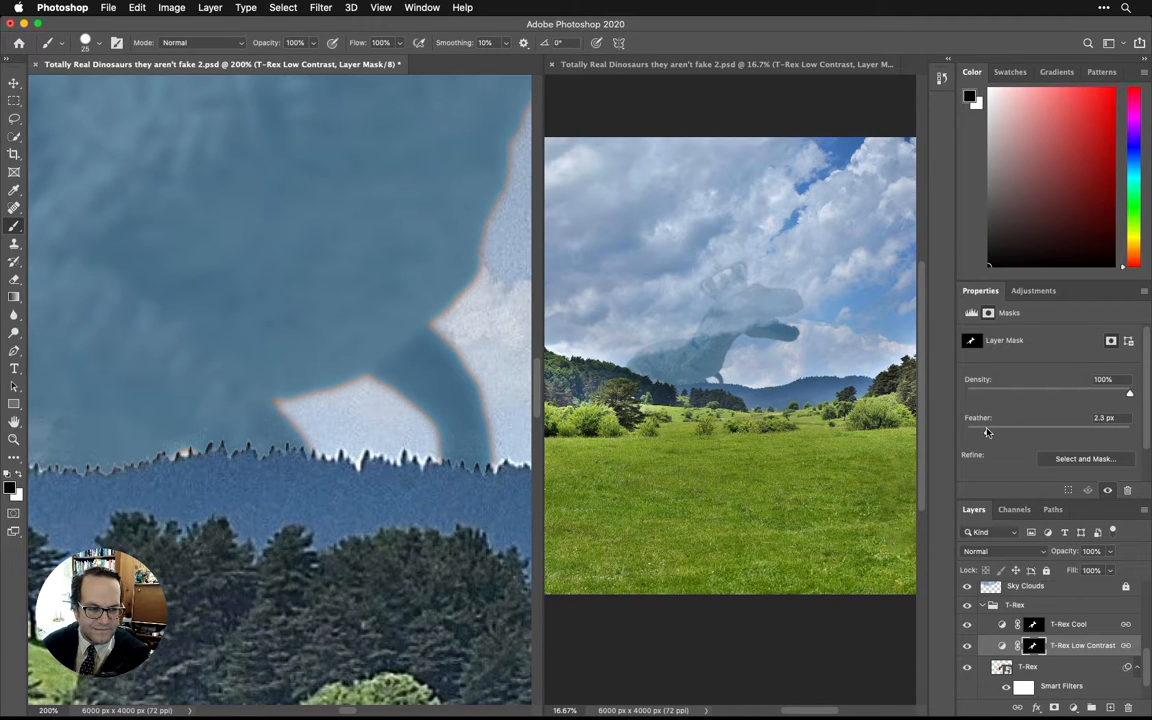
drag(990, 432, 994, 432)
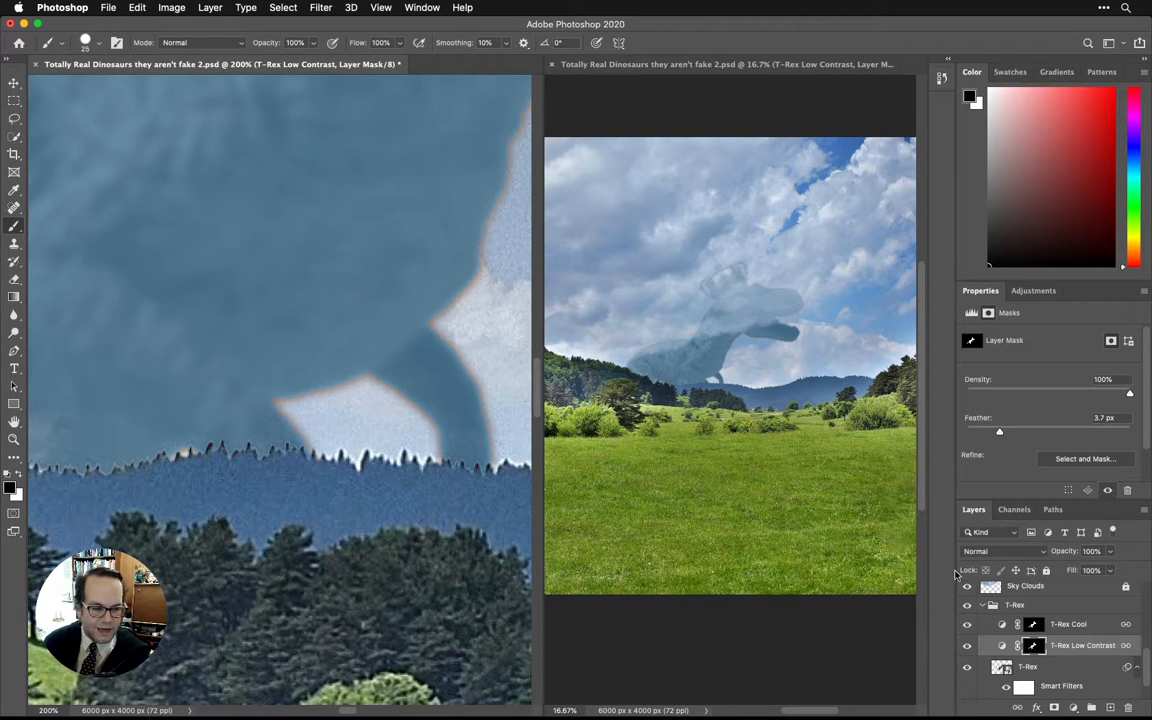
Set a white 10-pixel brush, try it at 100% opacity on the T-Rex Cool mask along the leg edge, and undo the stroke.
click(17, 482)
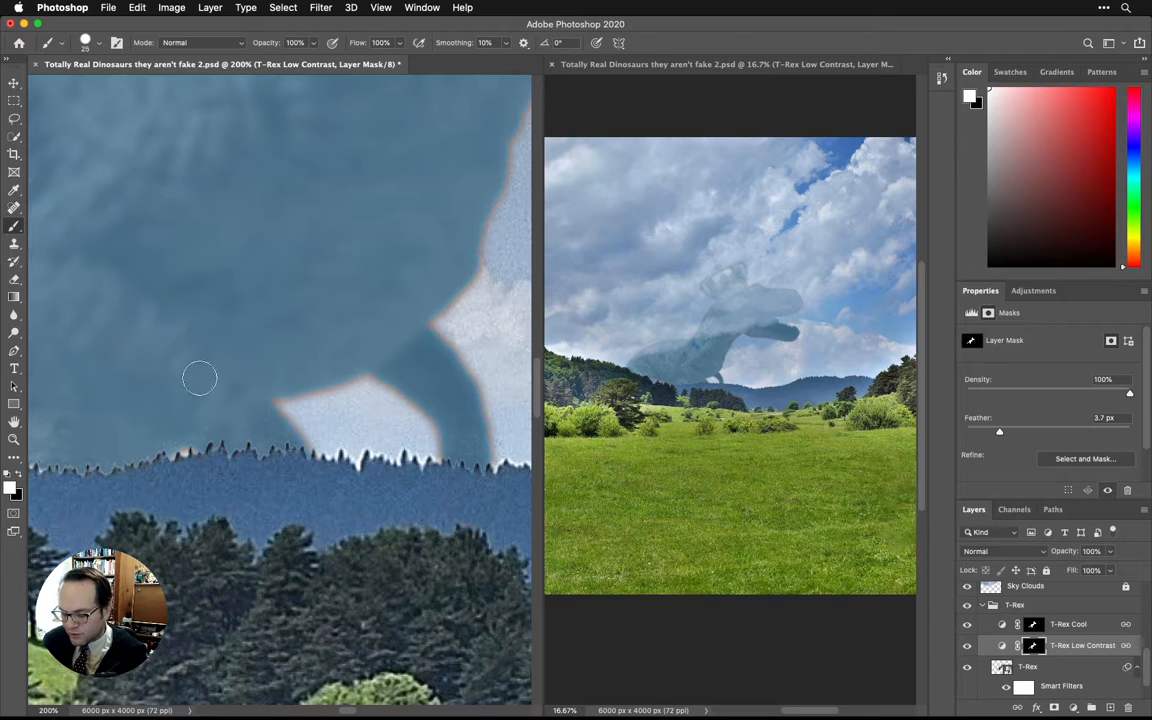
key(bracketleft)
key(bracketleft)
key(bracketleft)
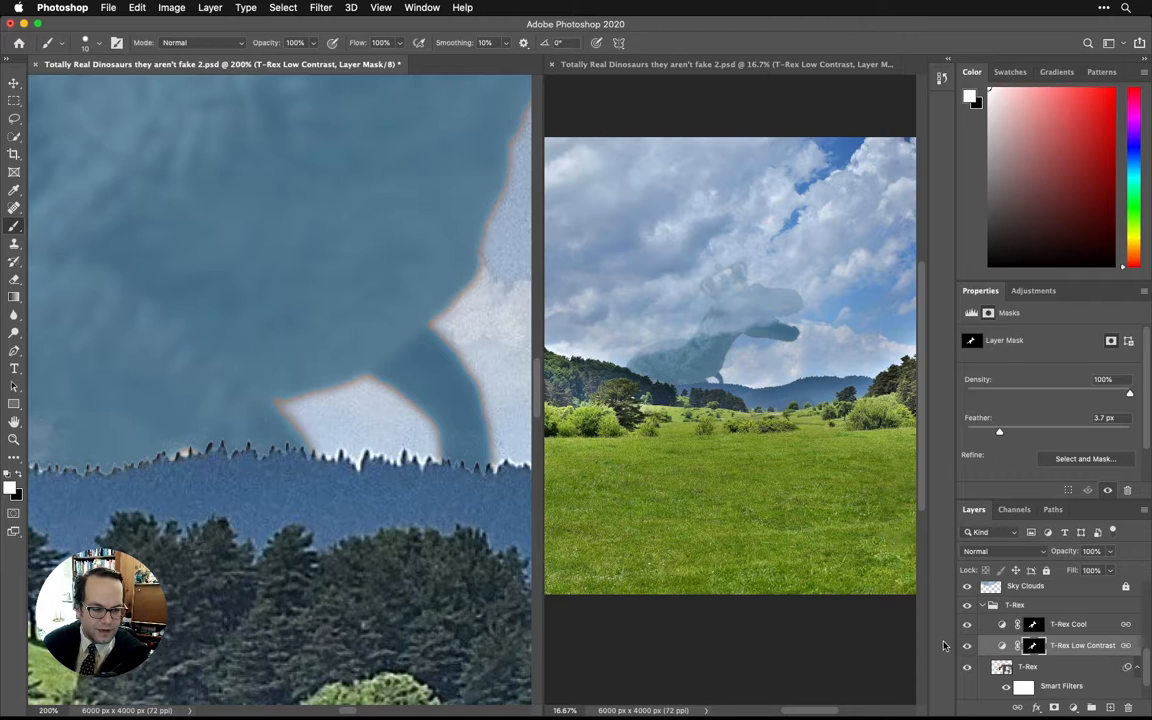
click(1068, 624)
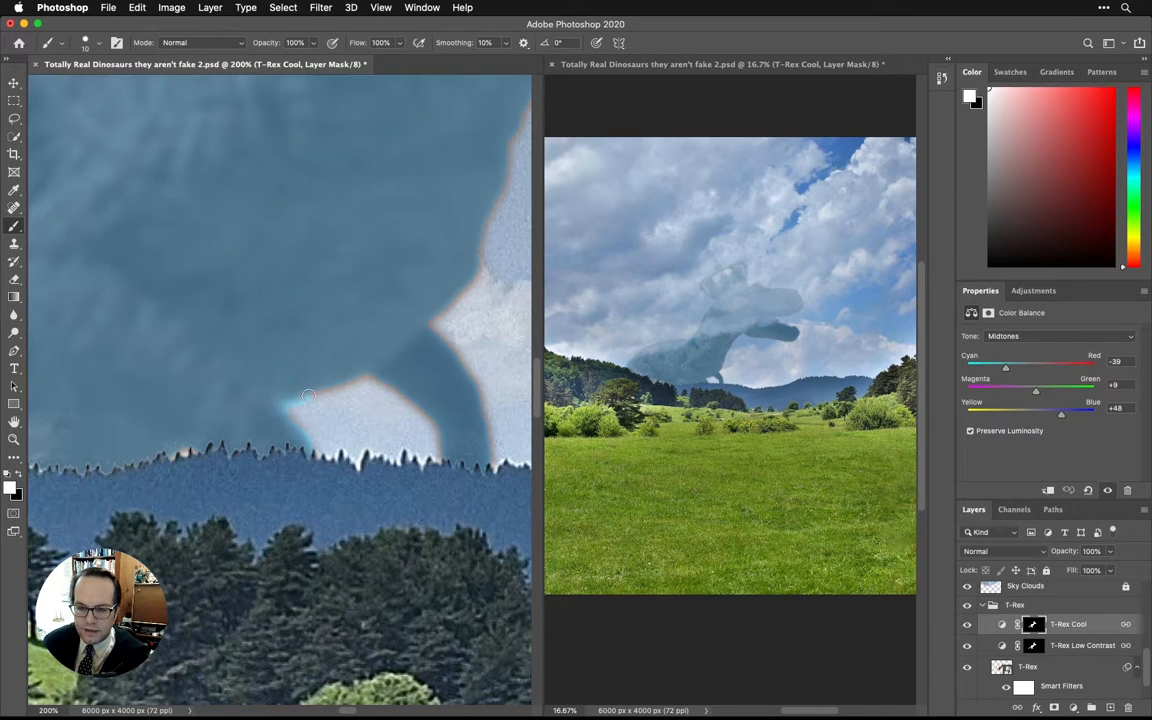
key(super+z)
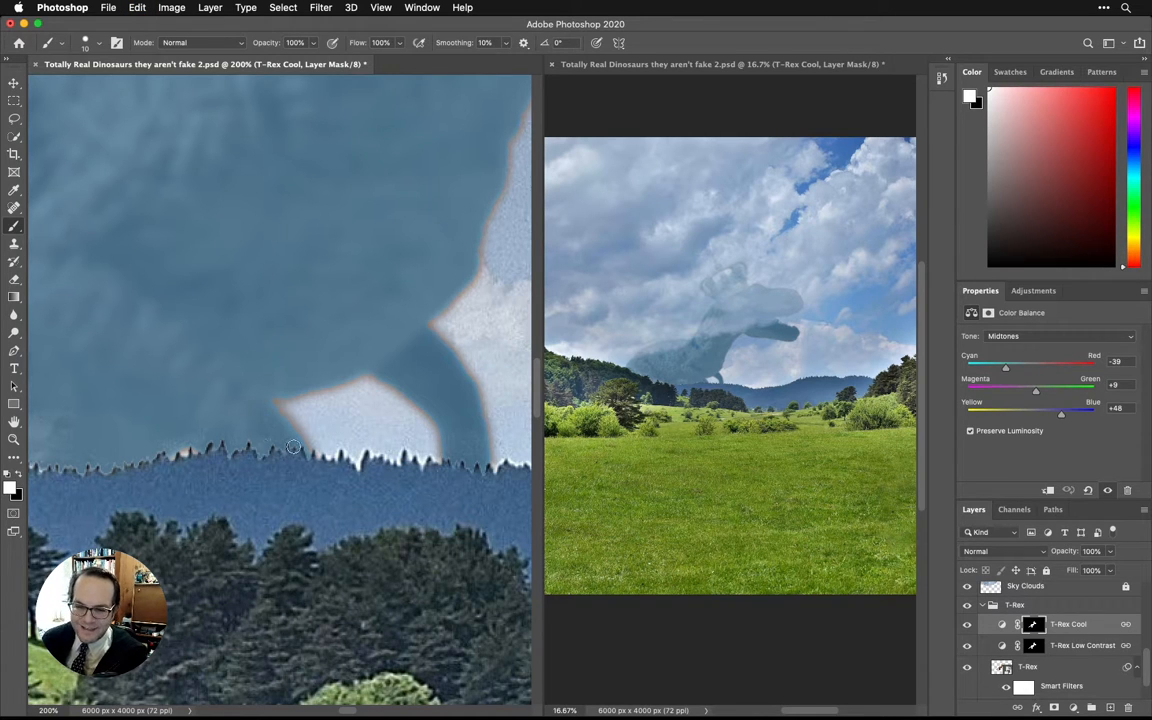
Lower the brush opacity to 47% and paint over the orange fringe along the T-Rex's leg, belly and chest on the T-Rex Cool mask.
click(313, 44)
drag(316, 61, 281, 62)
drag(296, 452, 276, 399)
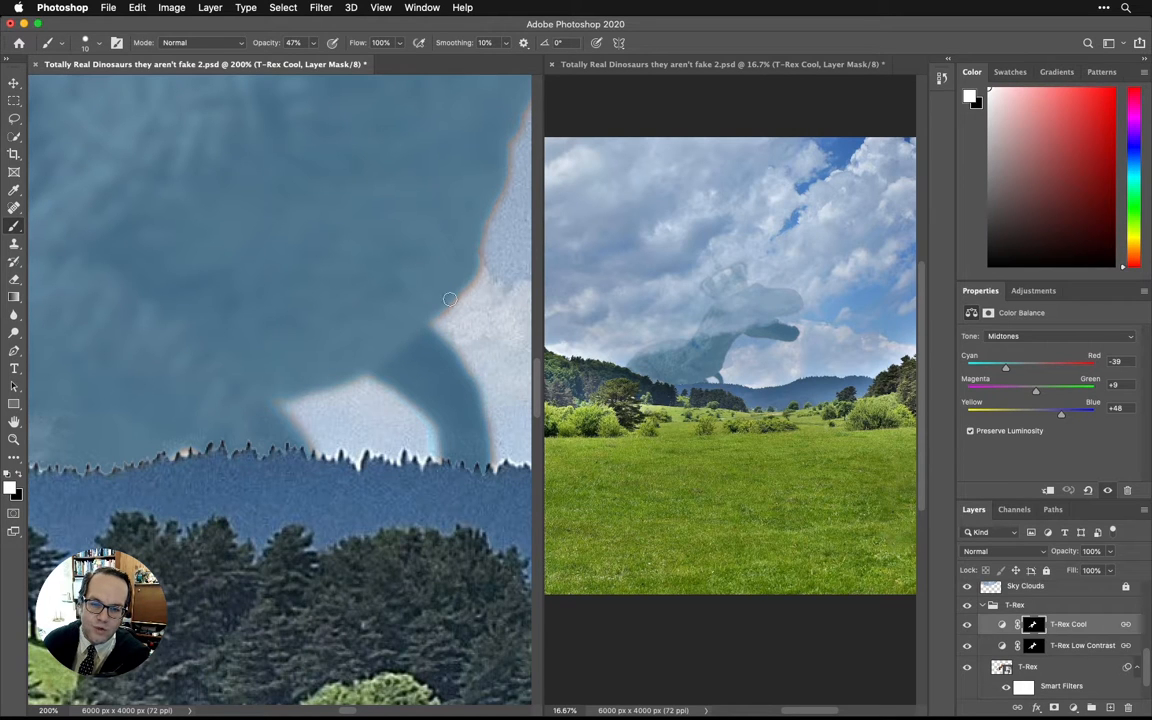
mouse_move(355, 231)
mouse_down()
mouse_move(330, 281)
mouse_move(165, 465)
mouse_up()
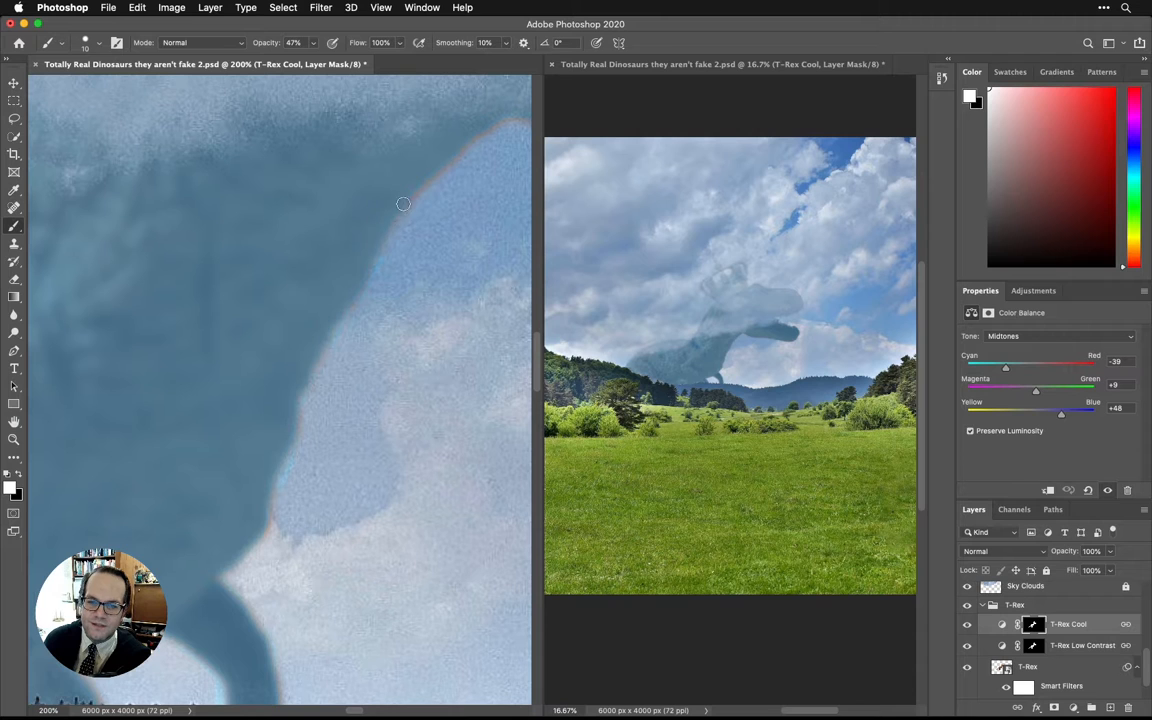
mouse_move(403, 204)
mouse_down()
mouse_move(440, 158)
mouse_move(228, 266)
mouse_up()
drag(276, 226, 446, 253)
Paint white on the T-Rex Cool mask over the orange fringe along the T-Rex's jaw.
drag(470, 256, 139, 316)
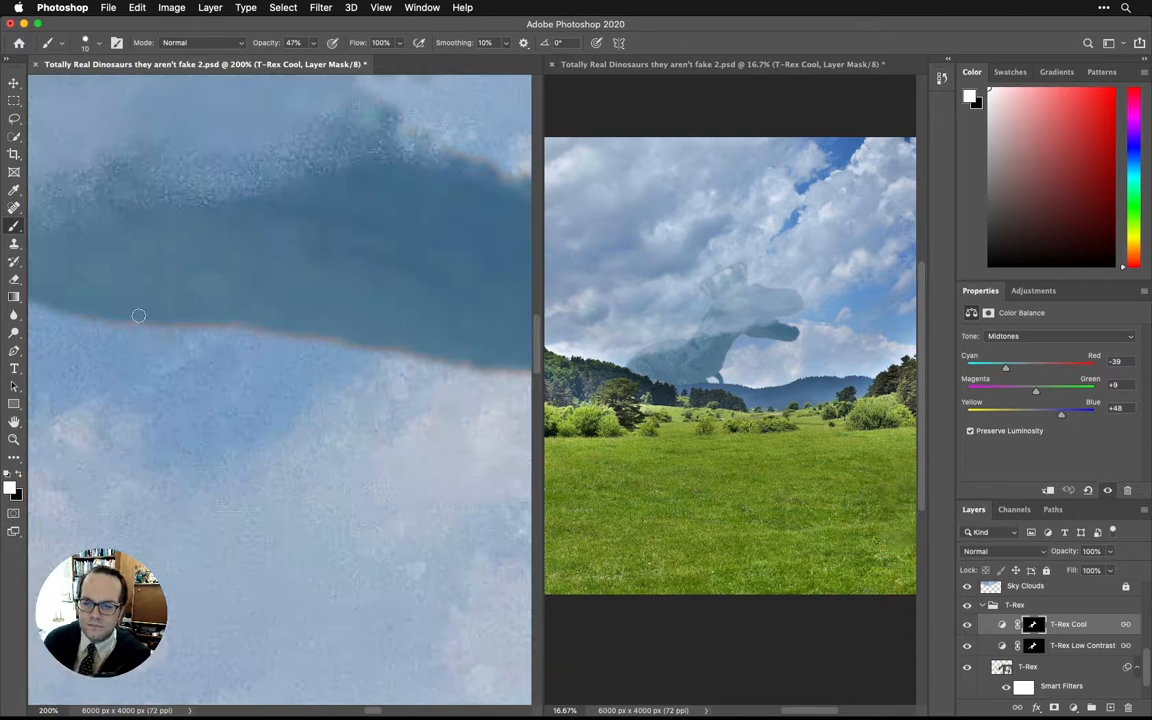
drag(301, 331, 140, 322)
drag(472, 360, 229, 388)
mouse_move(237, 390)
mouse_down()
mouse_move(307, 399)
mouse_move(287, 224)
mouse_move(152, 155)
mouse_up()
drag(121, 111, 109, 376)
drag(419, 231, 476, 486)
drag(120, 310, 408, 375)
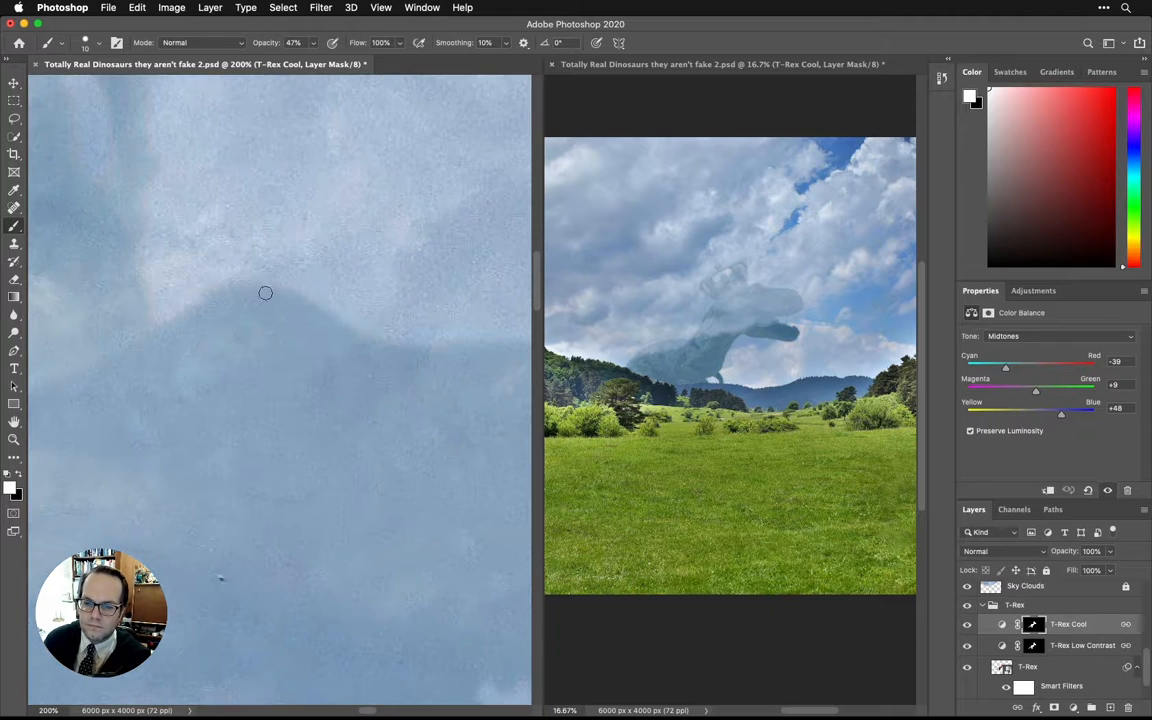
Examine the T-Rex's edges around the snout, crown and back, then the whole dinosaur in the scene.
drag(144, 388, 342, 537)
drag(323, 218, 324, 306)
drag(154, 249, 352, 244)
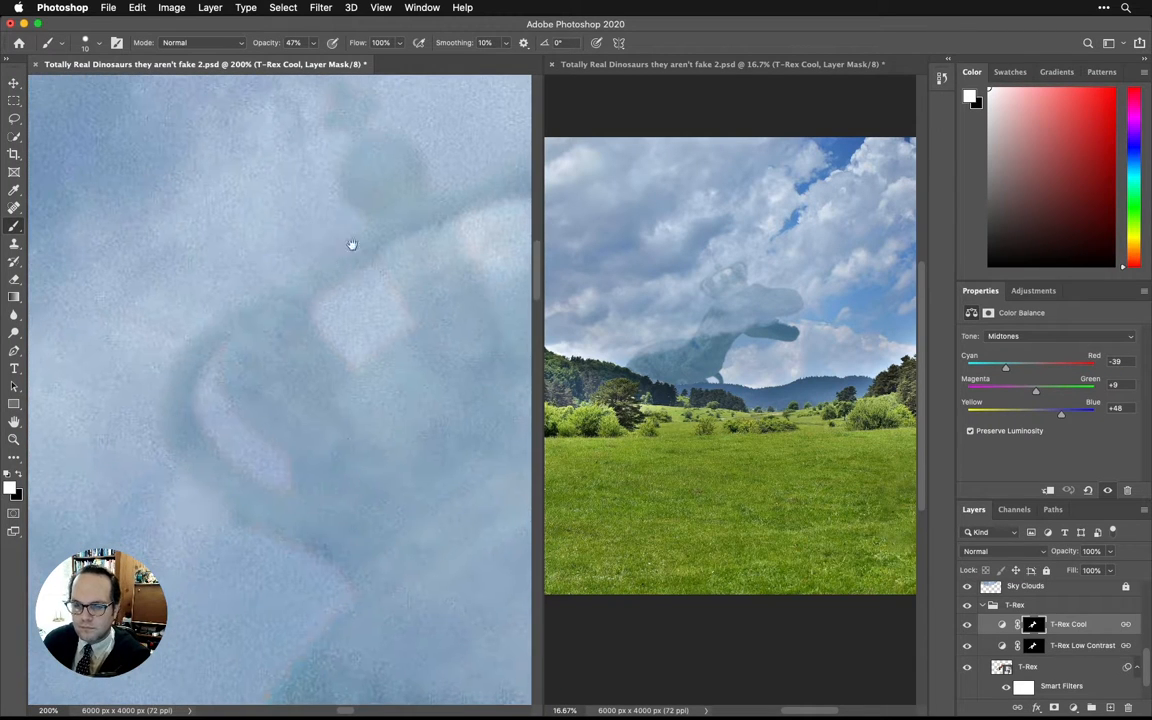
drag(291, 582, 210, 258)
drag(110, 640, 363, 332)
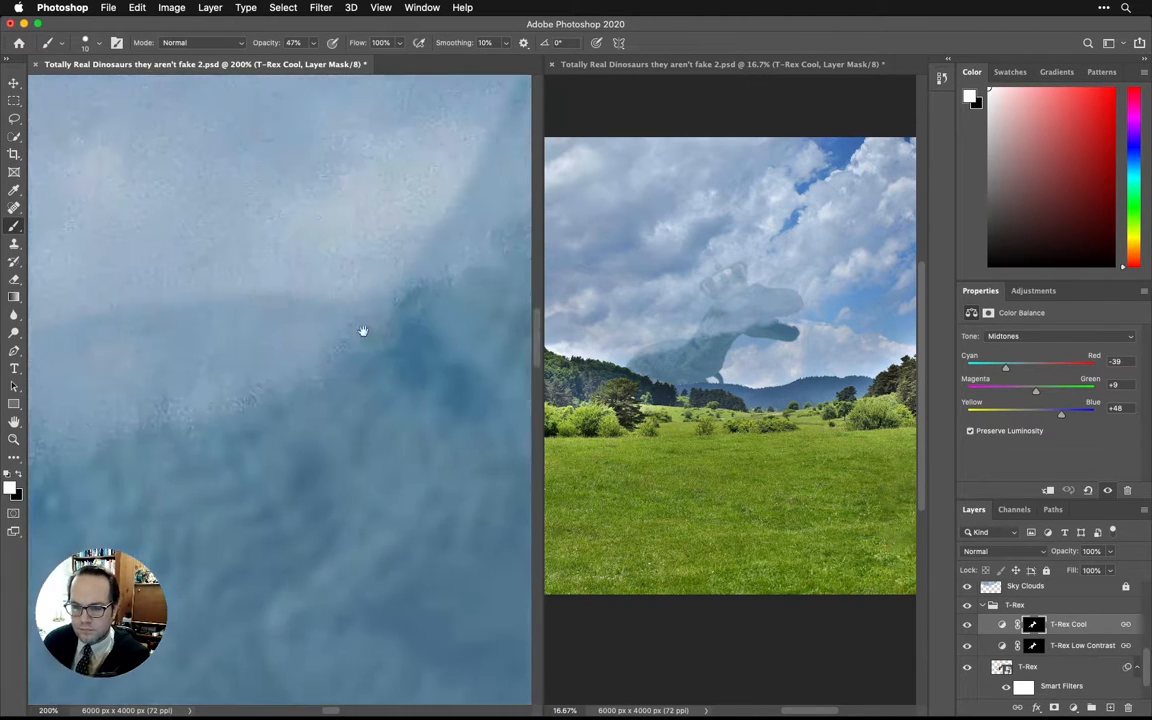
drag(66, 387, 452, 380)
drag(52, 441, 262, 402)
key(super+minus)
key(super+minus)
key(super+minus)
key(super+minus)
drag(479, 325, 295, 300)
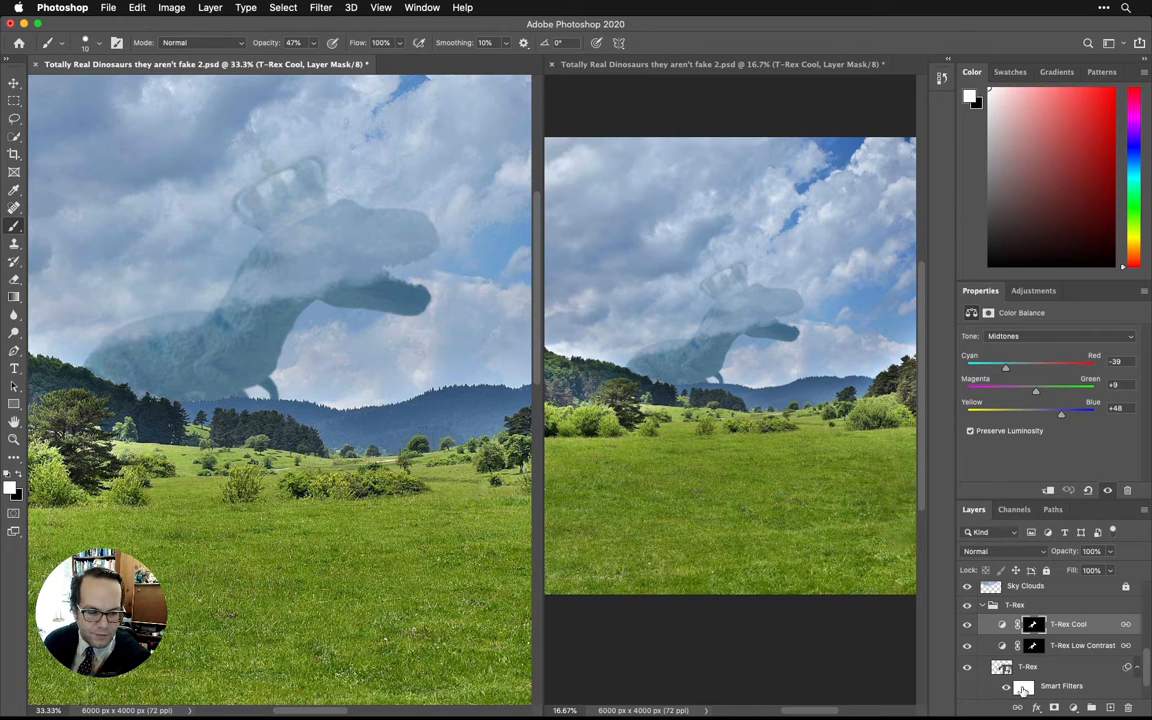
Hide the T-Rex Cool and T-Rex Low Contrast adjustments and briefly toggle the T-Rex layer to compare the scene without them.
scroll(1145, 670, down, 2)
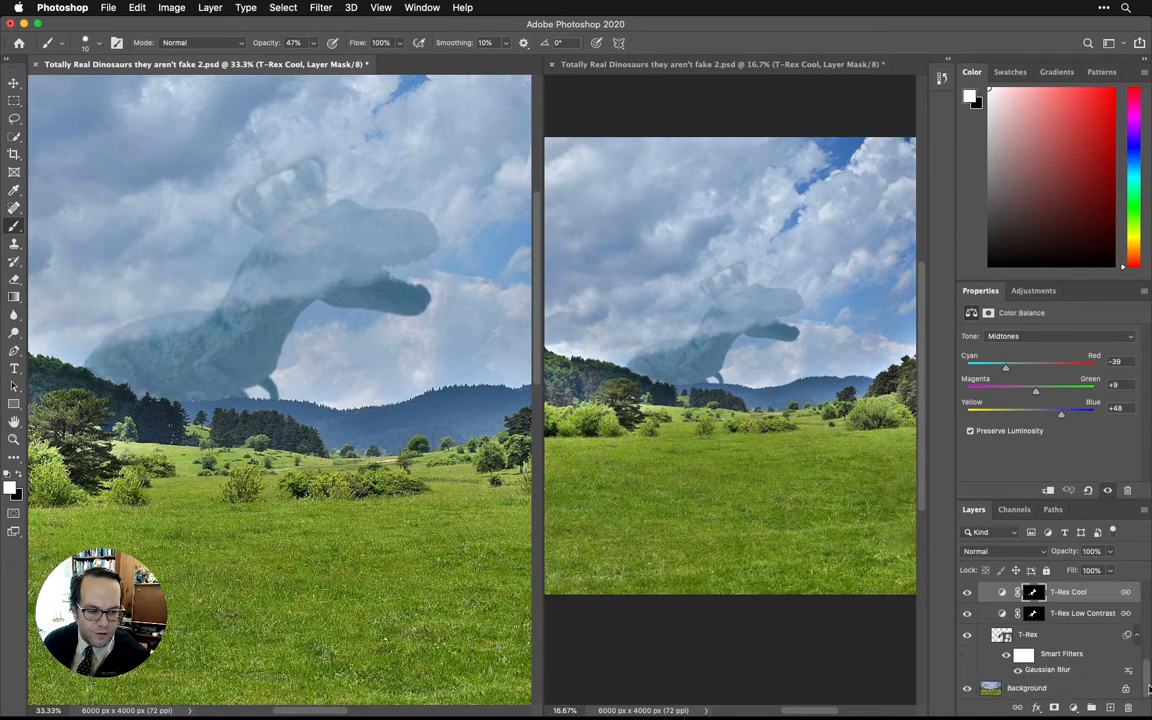
scroll(1148, 678, up, 2)
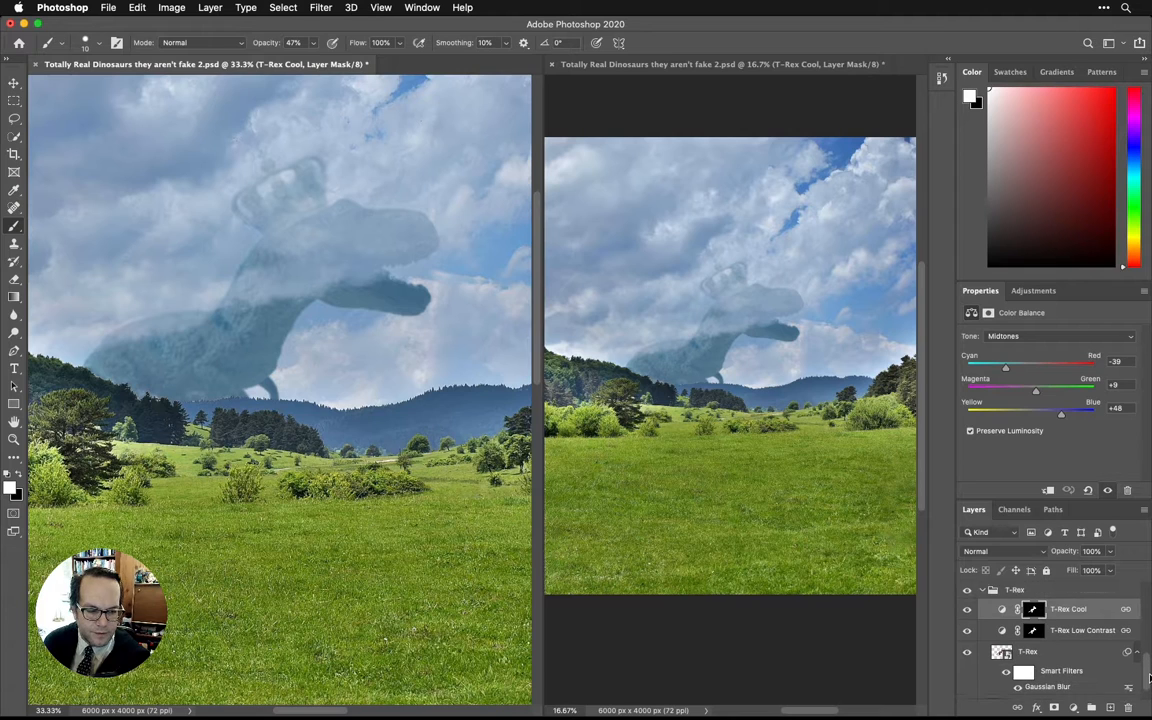
scroll(1149, 680, down, 2)
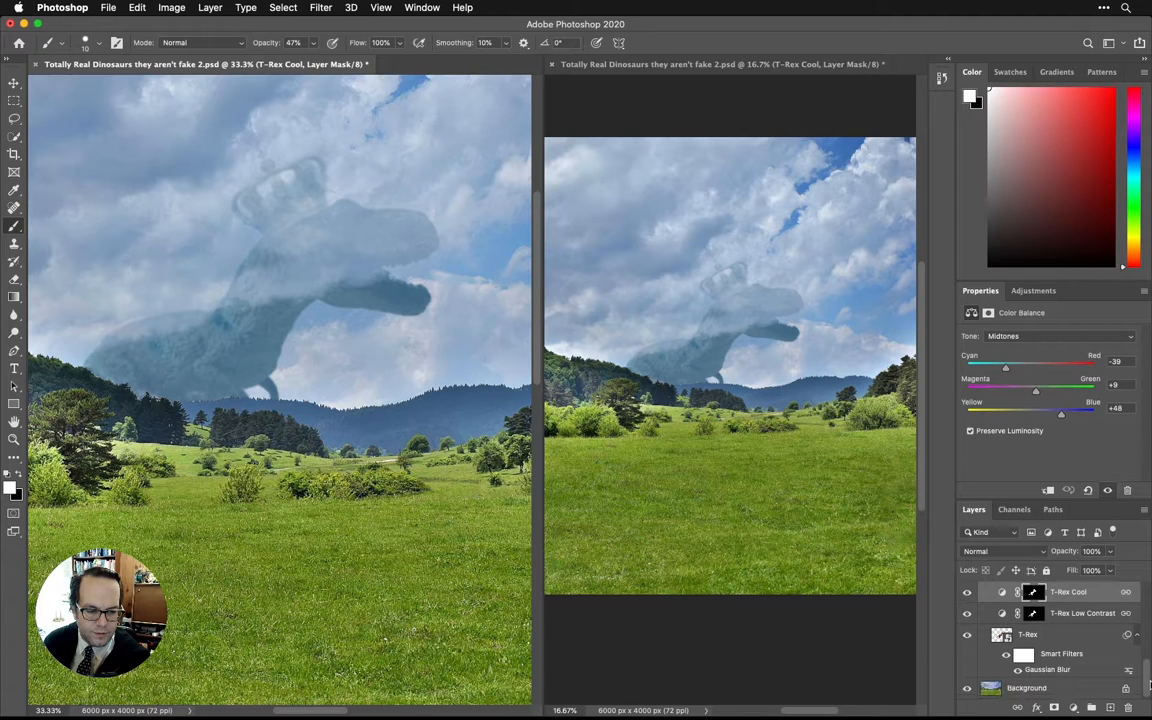
click(966, 594)
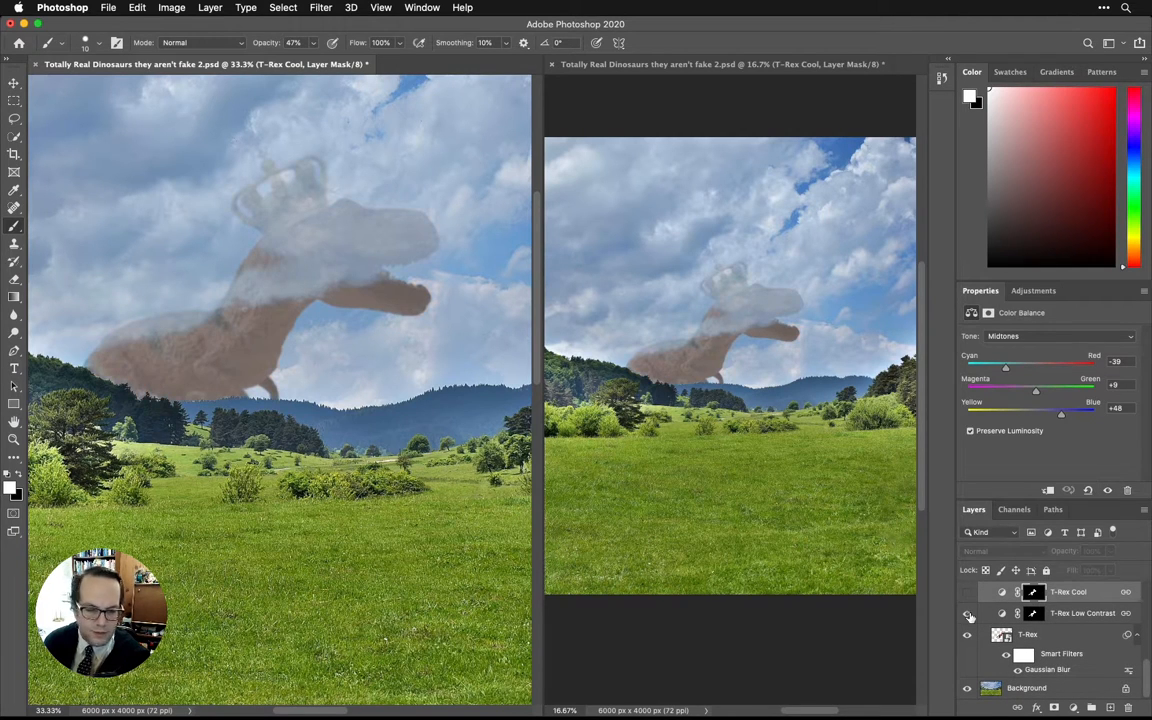
click(966, 614)
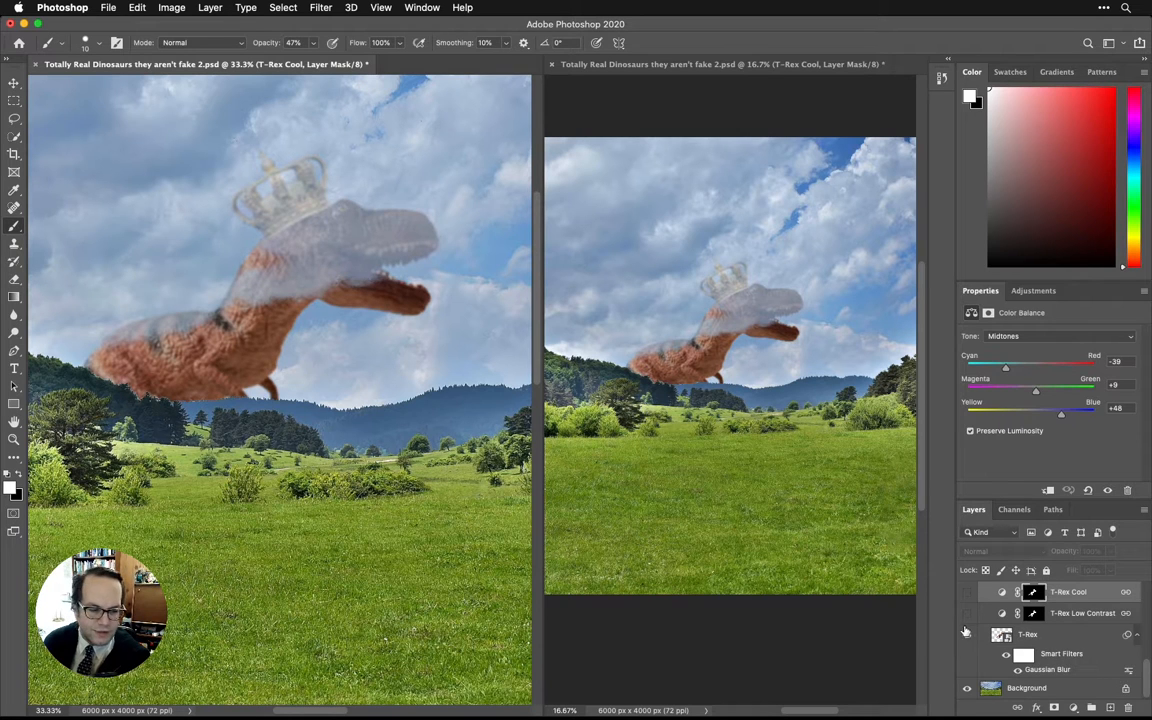
click(968, 637)
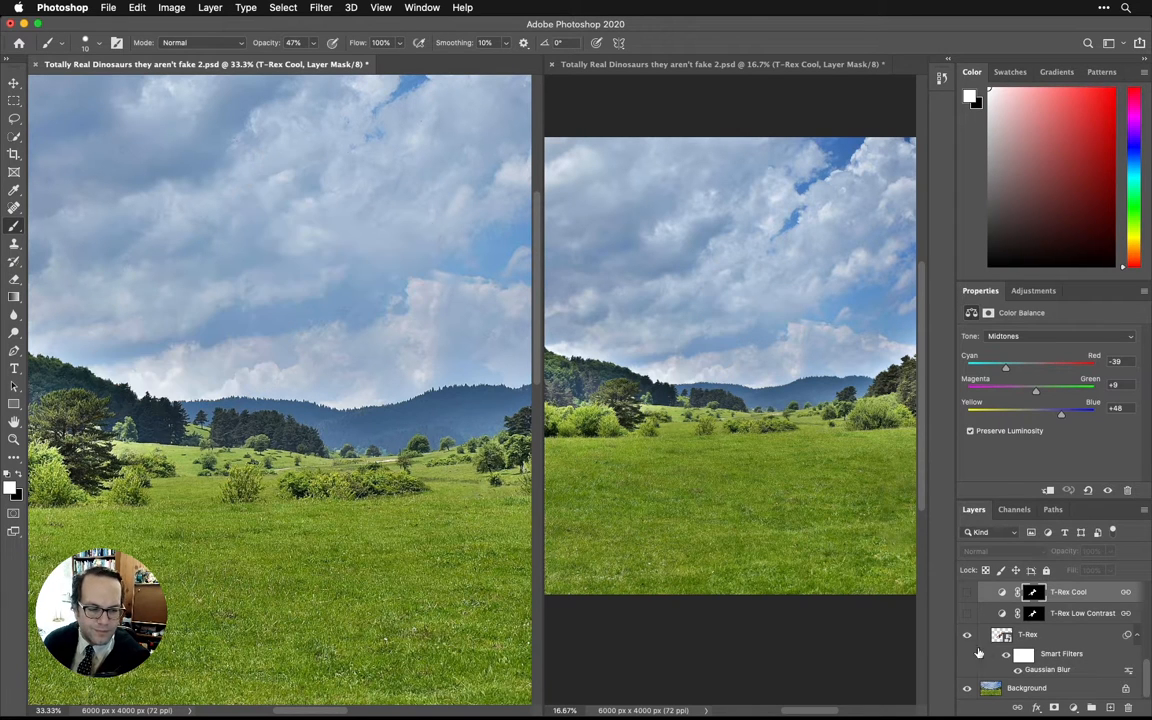
click(967, 635)
Toggle the T-Rex layer's smart filters off and on to compare the dinosaur with and without the Gaussian Blur.
click(1007, 658)
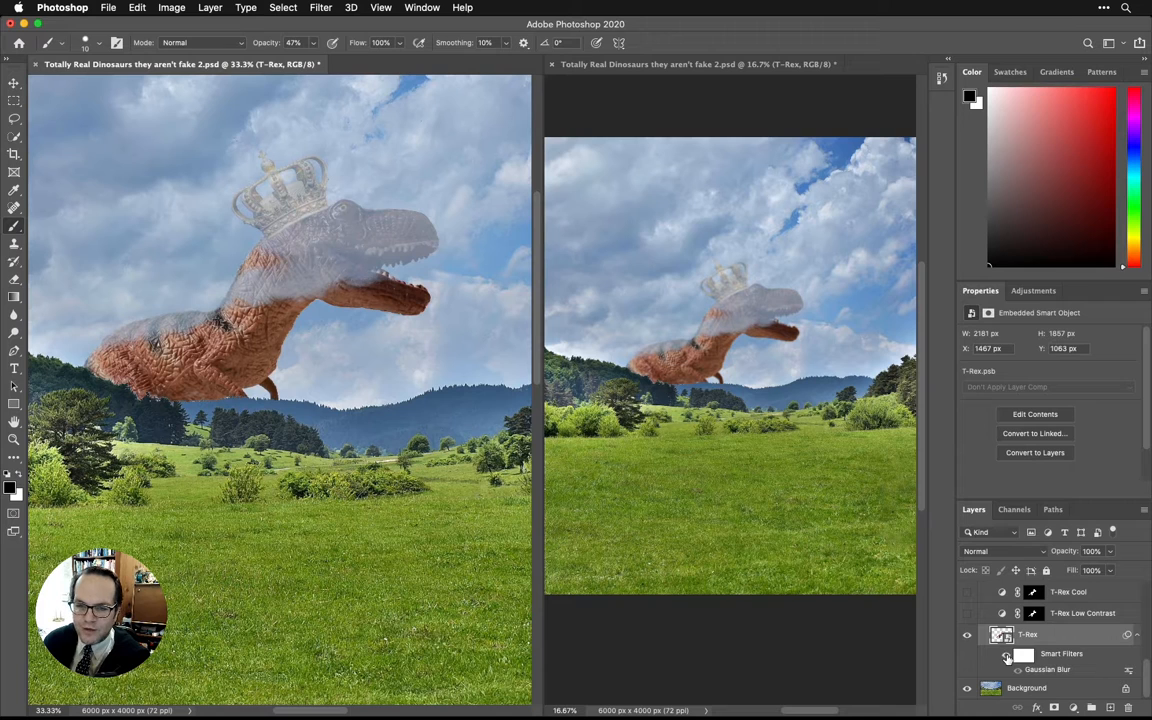
click(1007, 658)
click(1007, 658)
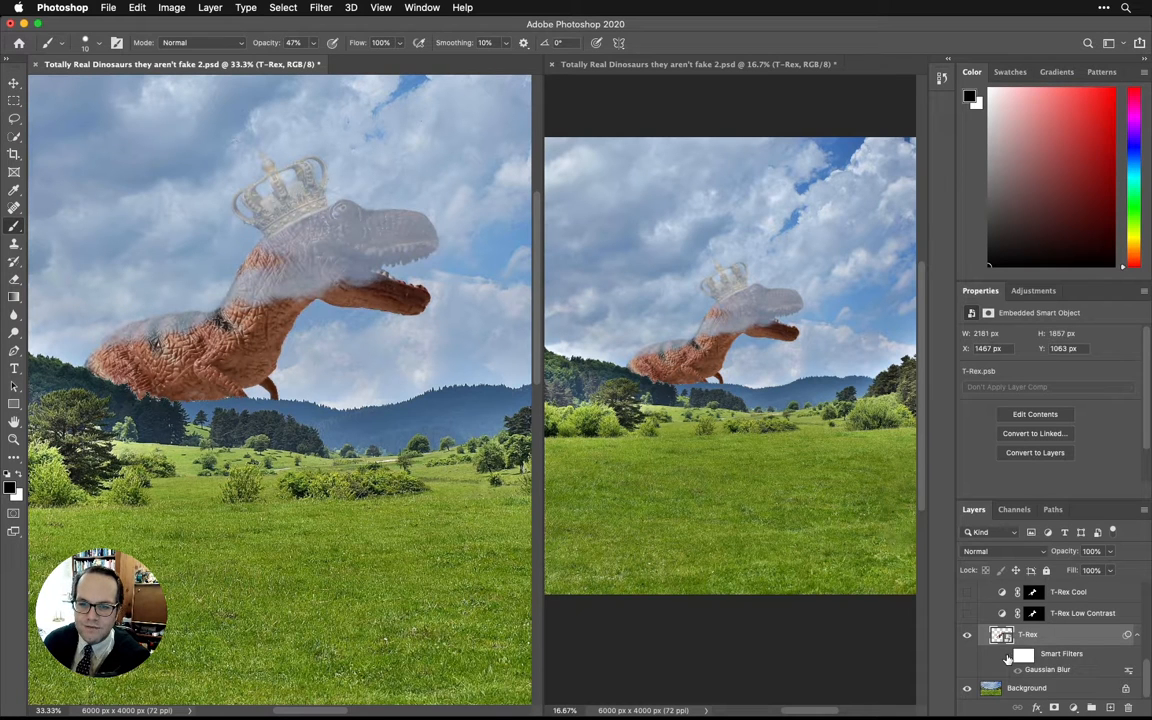
click(1007, 658)
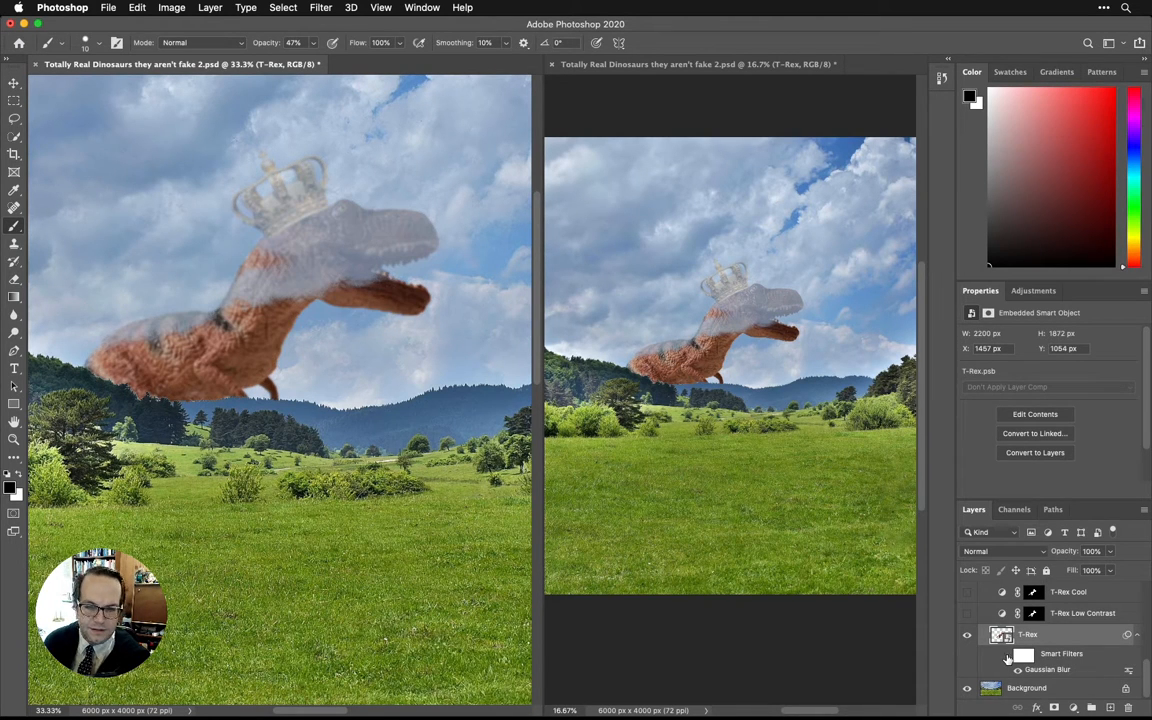
click(1007, 658)
click(1007, 658)
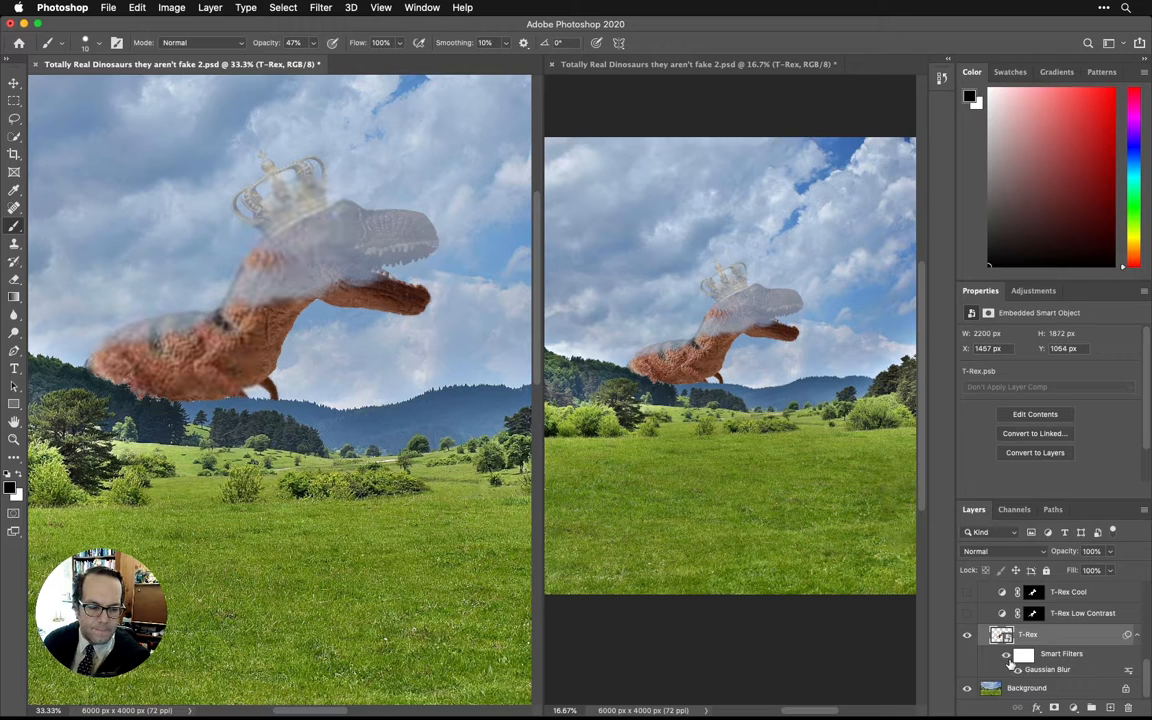
Show the T-Rex Low Contrast and T-Rex Cool adjustments again and look through the upper layers up to B&W.
click(966, 612)
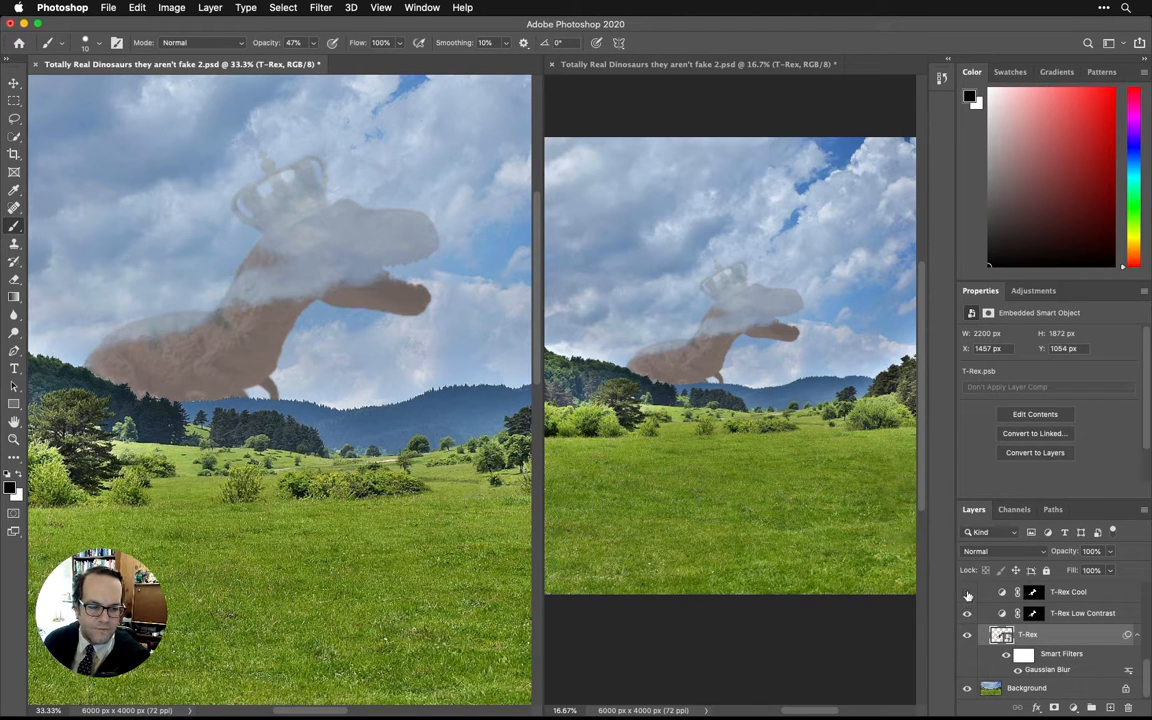
click(966, 591)
scroll(1014, 670, down, 3)
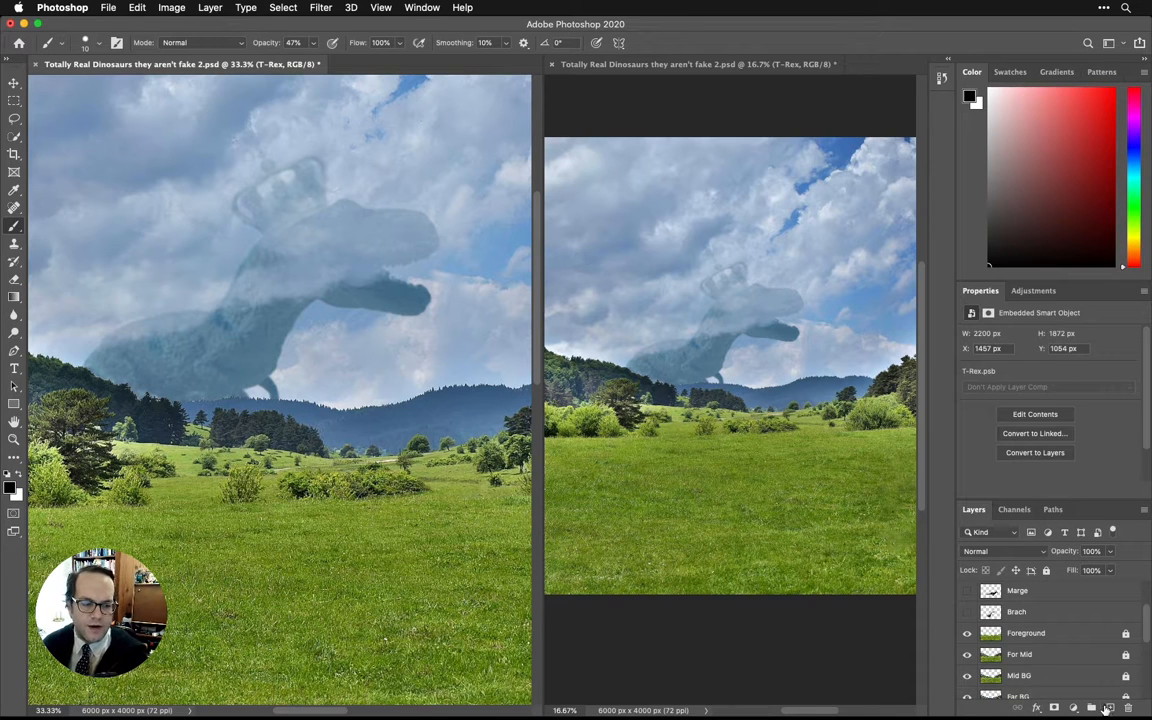
scroll(1099, 657, up, 3)
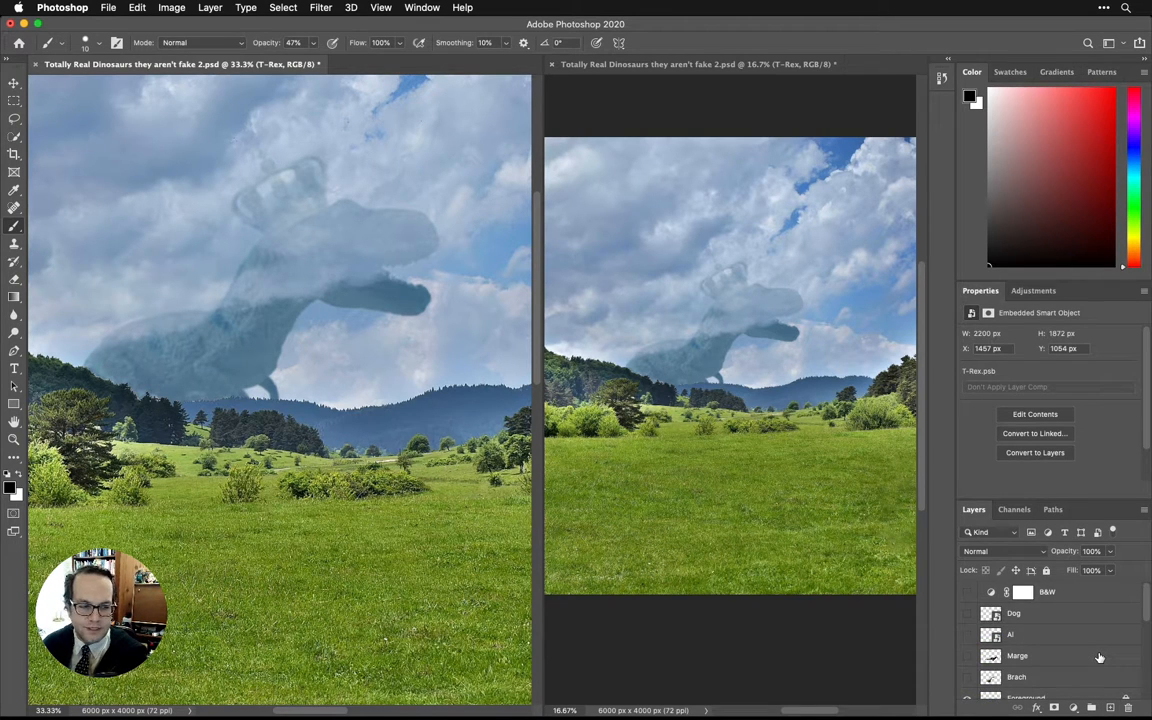